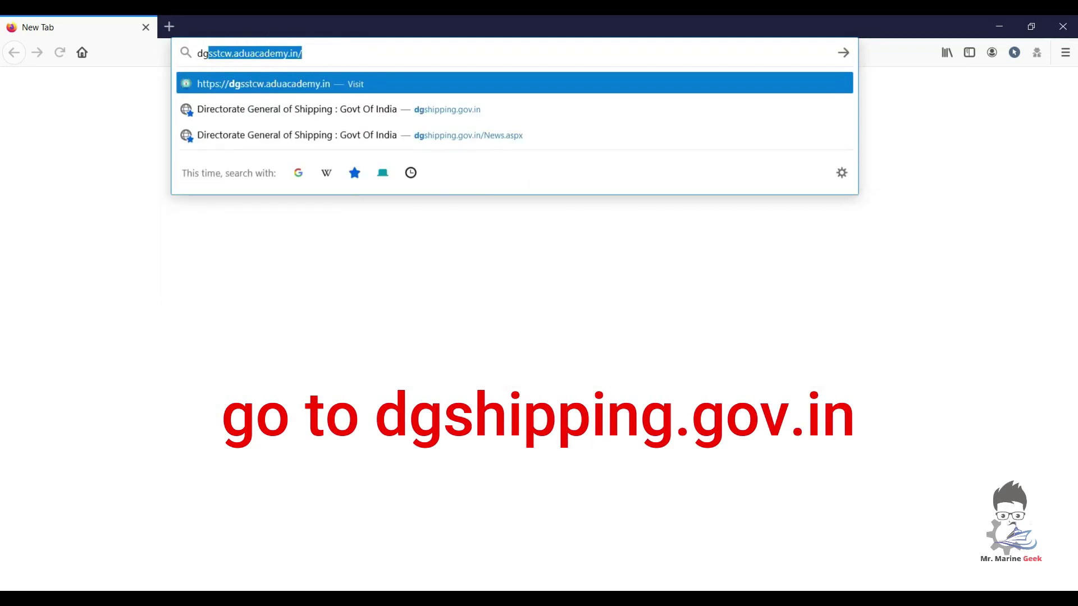
Step: Load dgshipping.gov.in from the address bar suggestions
{"action": "key", "text": "Down"}
{"action": "key", "text": "Return"}
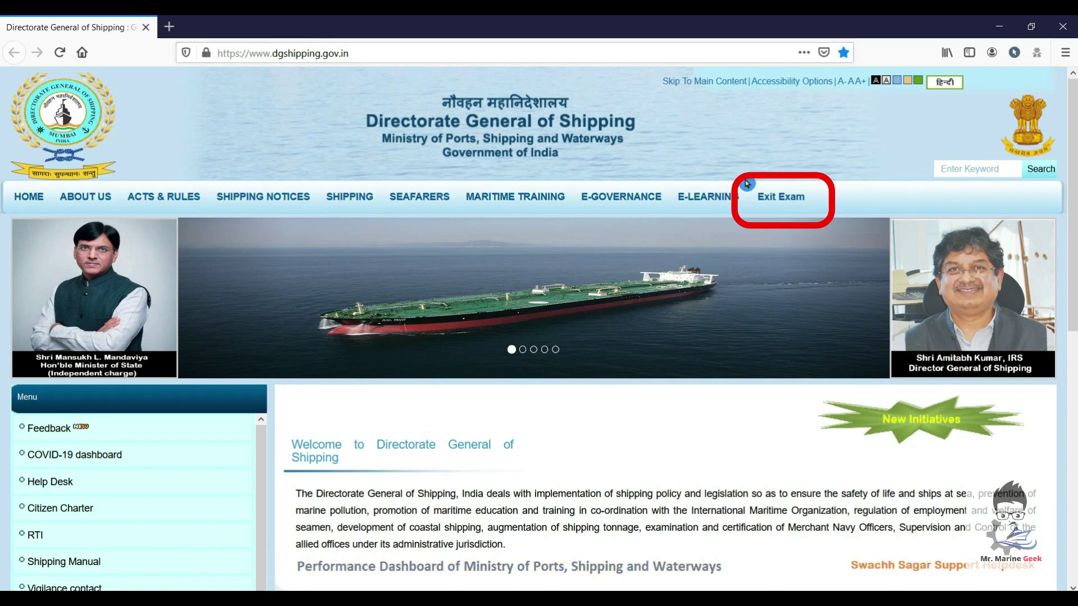
Step: Open the Exit Exam portal and attempt to log in with the student's INDOS number
{"action": "left_click", "coordinate": [767, 201]}
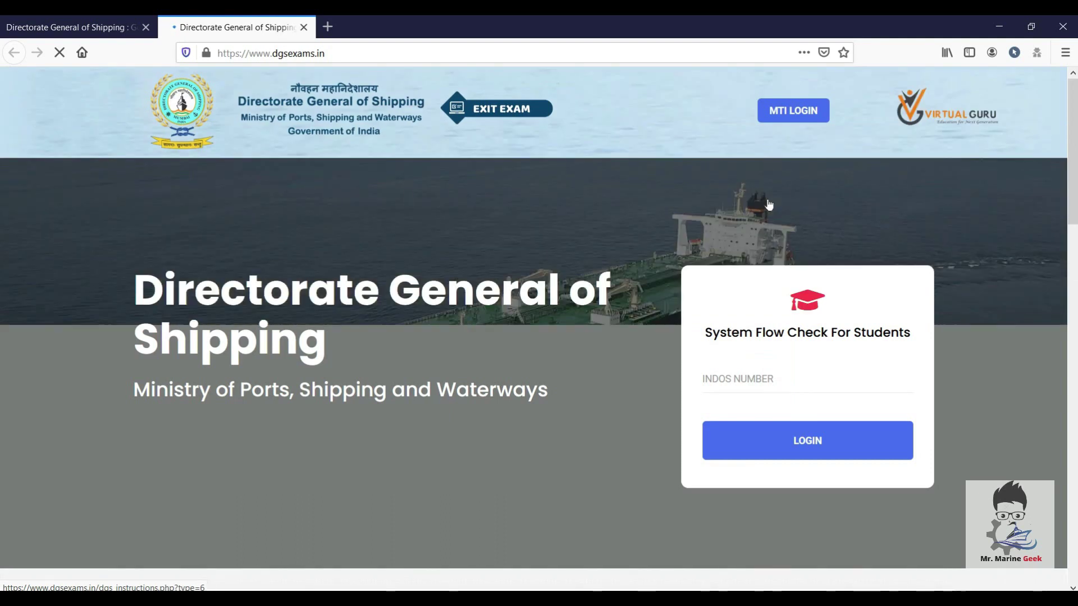
{"action": "left_click", "coordinate": [769, 203]}
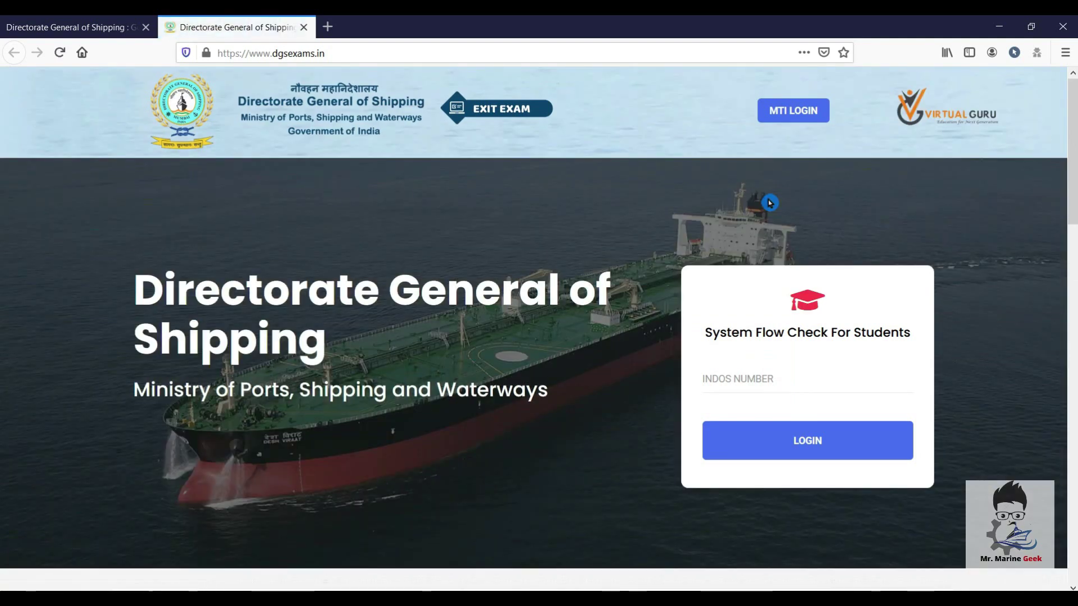
{"action": "left_click", "coordinate": [787, 383]}
{"action": "type", "text": "12AB3456"}
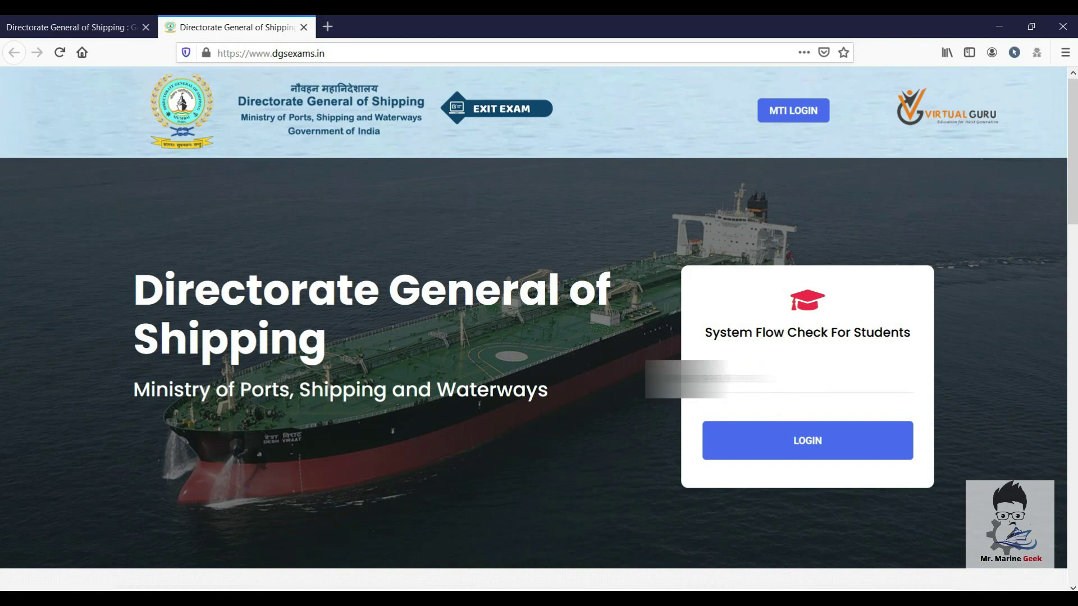
{"action": "left_click", "coordinate": [795, 429]}
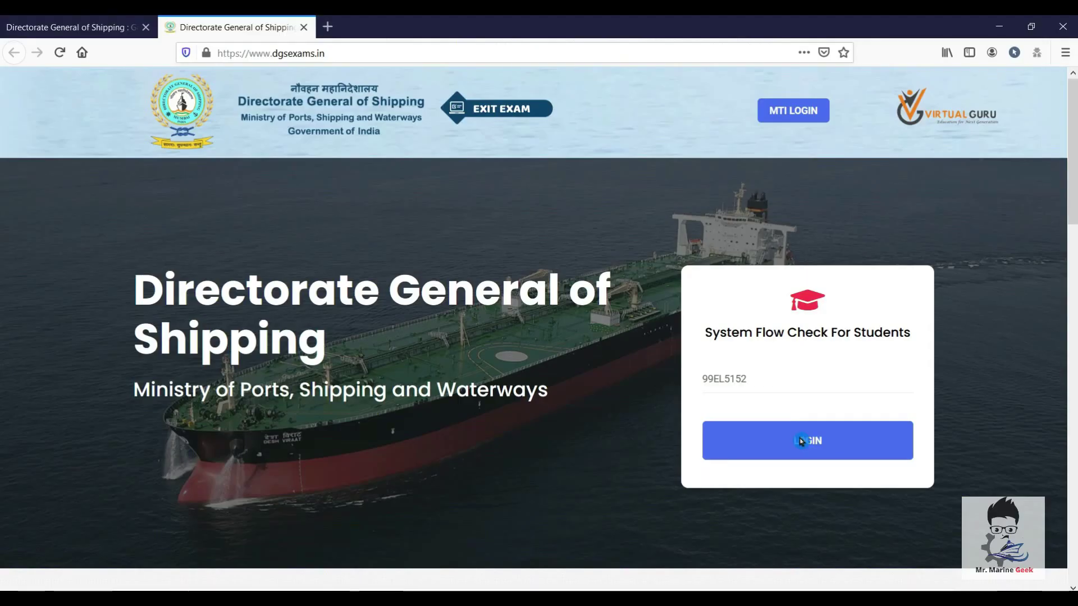
Step: Log in and acknowledge the Success!! message to reach the student profile page
{"action": "left_click", "coordinate": [801, 441]}
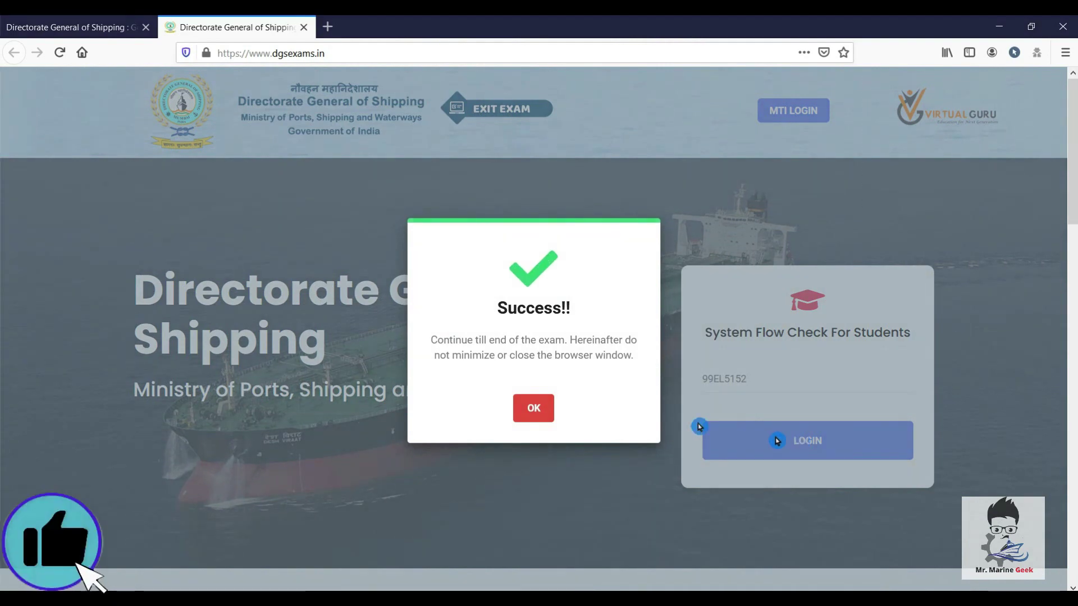
{"action": "left_click", "coordinate": [533, 408]}
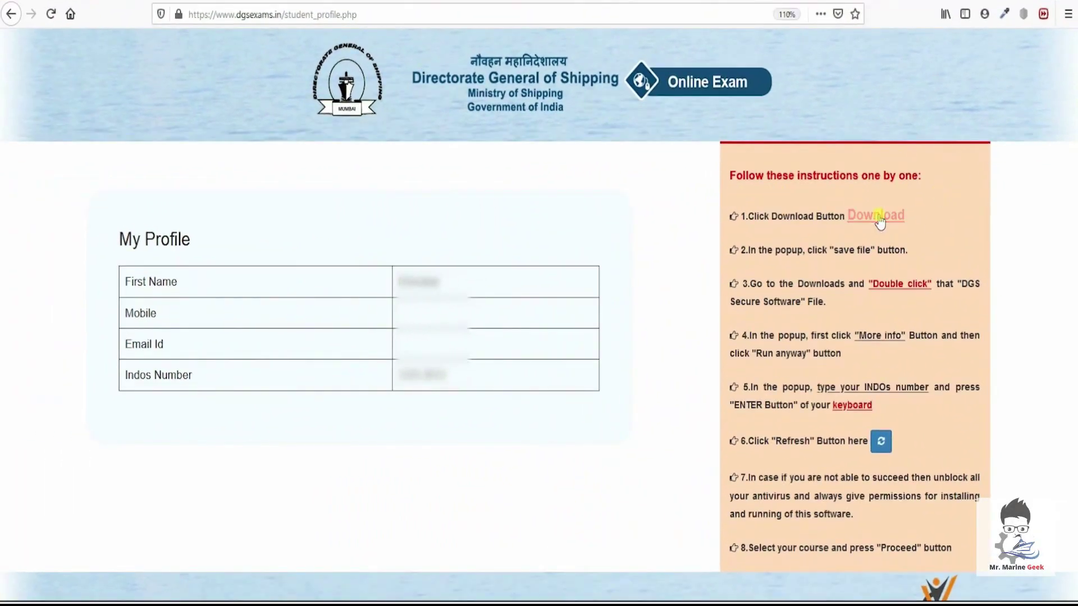
Step: Download DGSSecureSoftware.exe from the instructions panel and save it to disk
{"action": "left_click", "coordinate": [880, 223]}
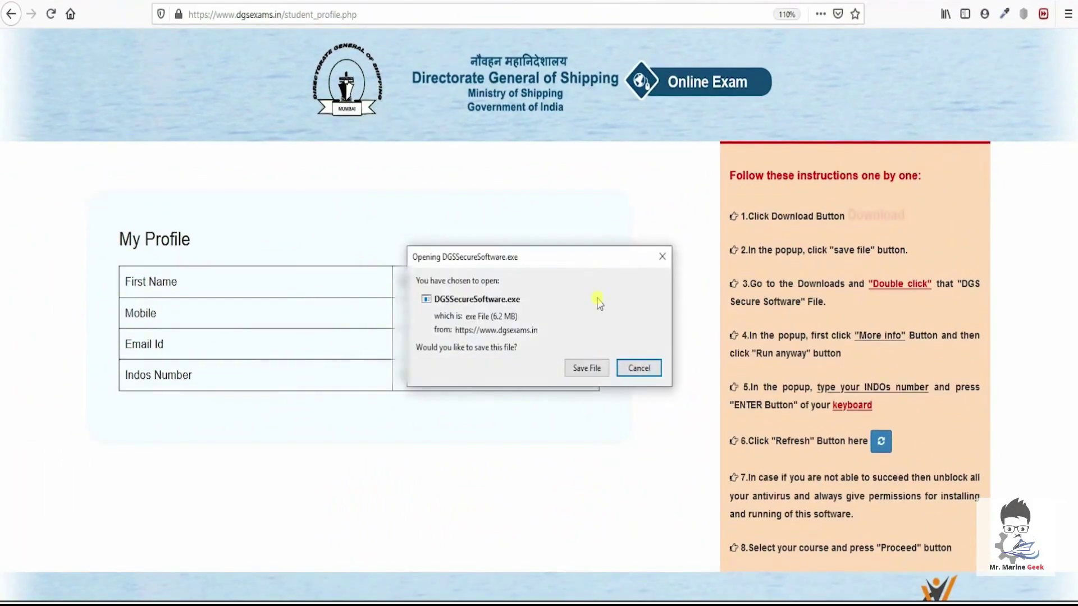
{"action": "left_click", "coordinate": [589, 368]}
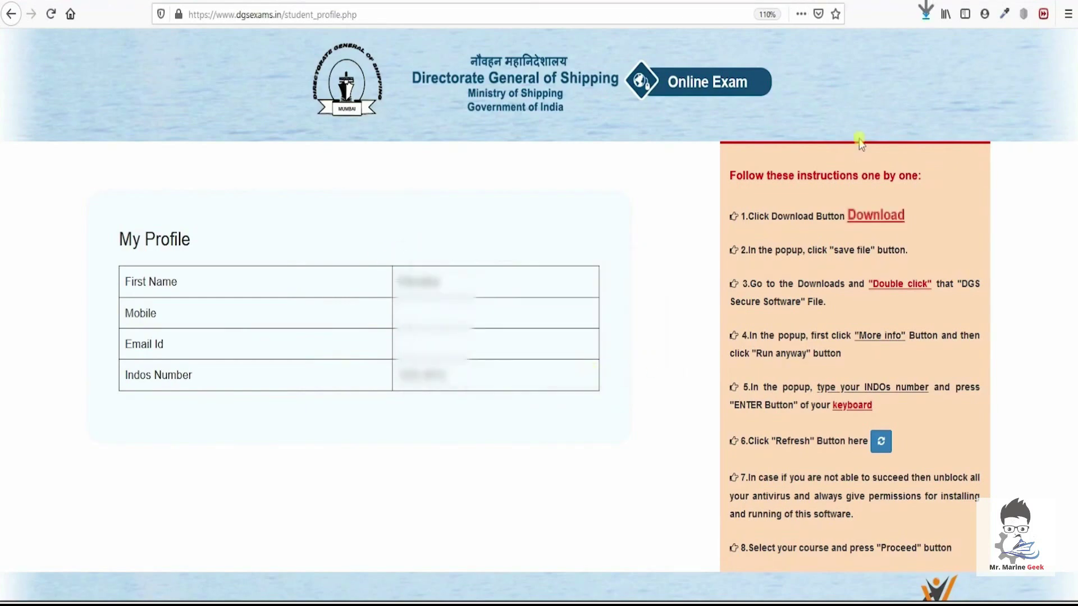
Step: Run DGSSecureSoftware from the Downloads folder and submit the student's INDOS number
{"action": "left_click", "coordinate": [926, 13]}
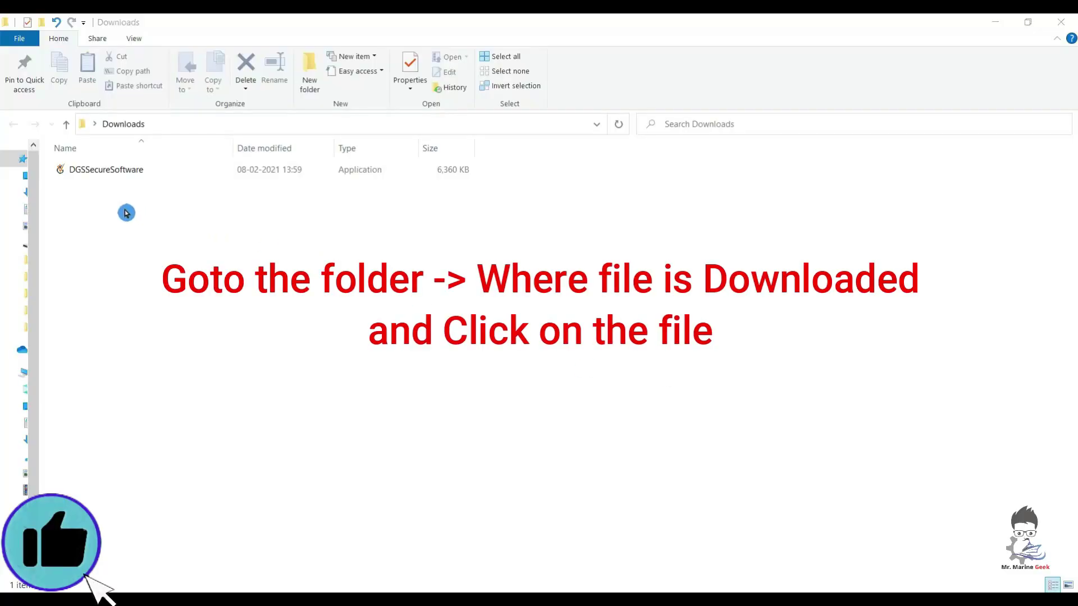
{"action": "left_click", "coordinate": [64, 170]}
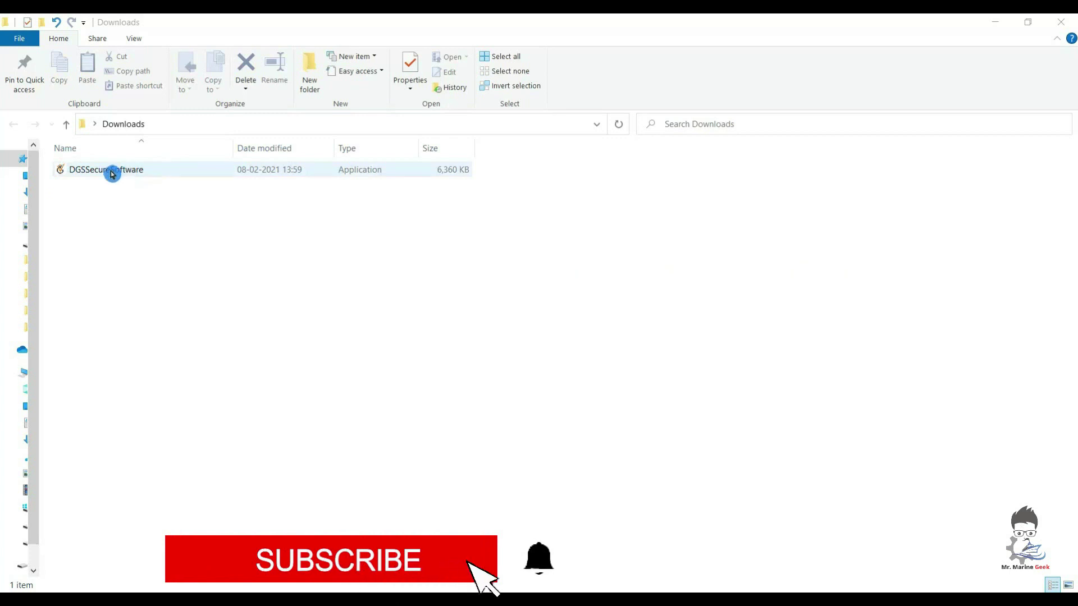
{"action": "double_click", "coordinate": [137, 172]}
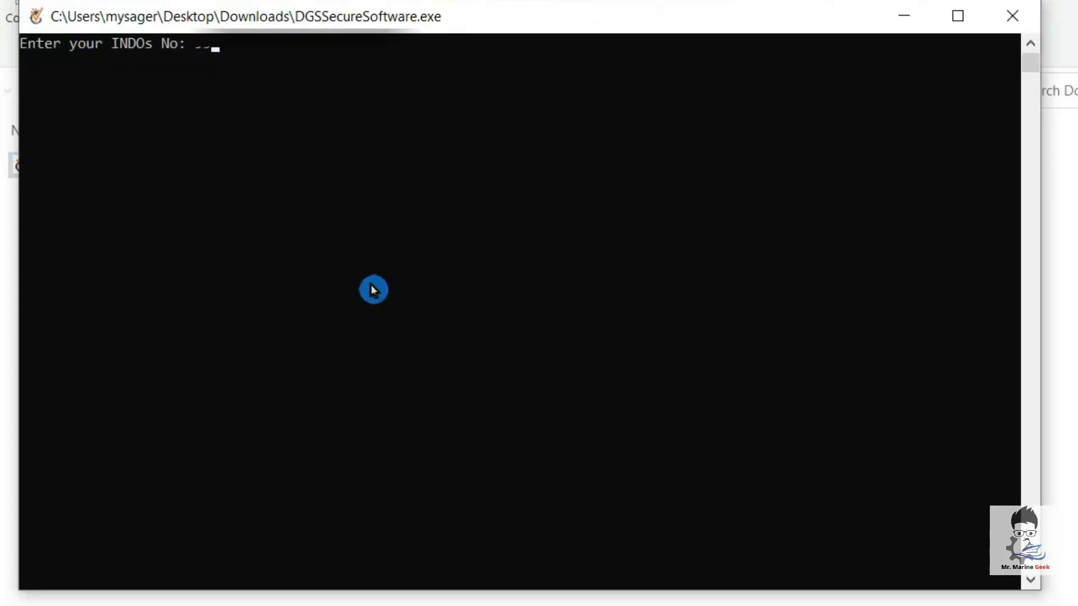
{"action": "type", "text": "5"}
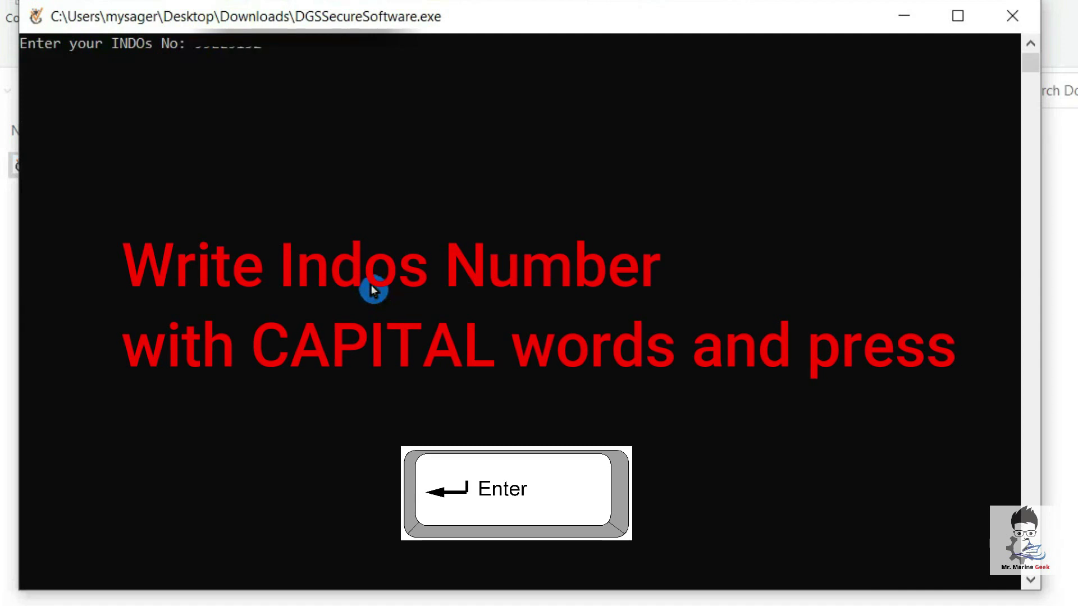
{"action": "key", "text": "Return"}
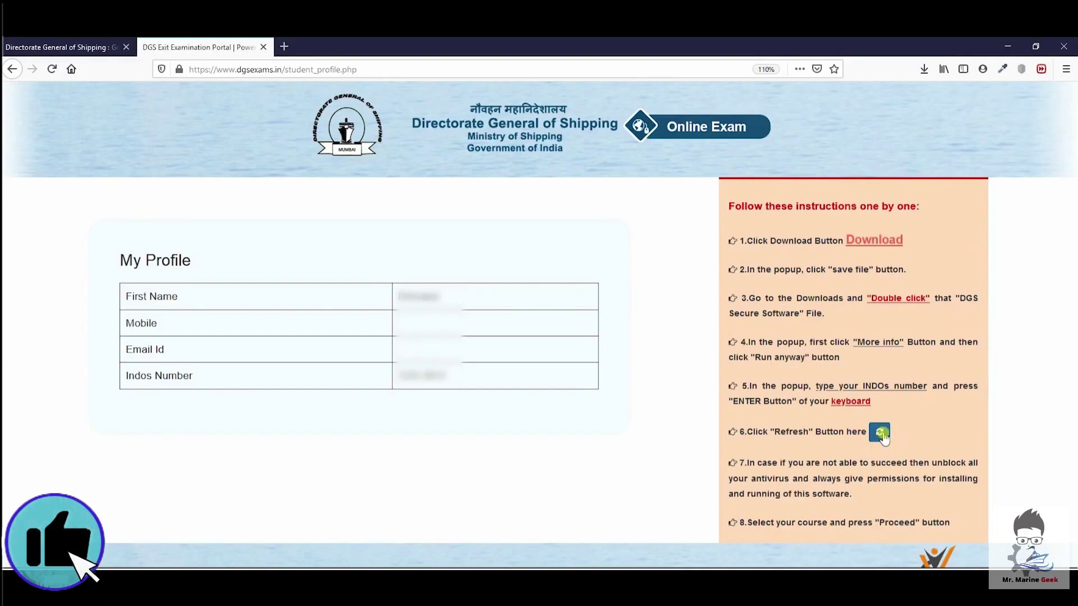
Step: Refresh the profile, select the listed course, and proceed past the 30-question exam instructions
{"action": "left_click", "coordinate": [881, 433]}
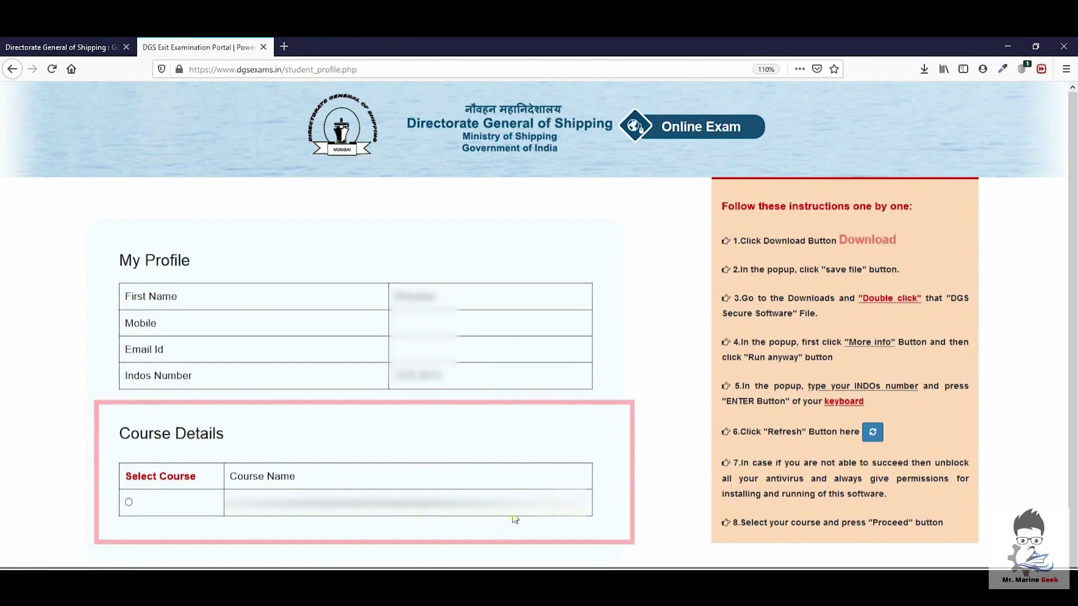
{"action": "left_click", "coordinate": [130, 503]}
{"action": "scroll", "coordinate": [129, 503], "scroll_direction": "down", "scroll_amount": 2}
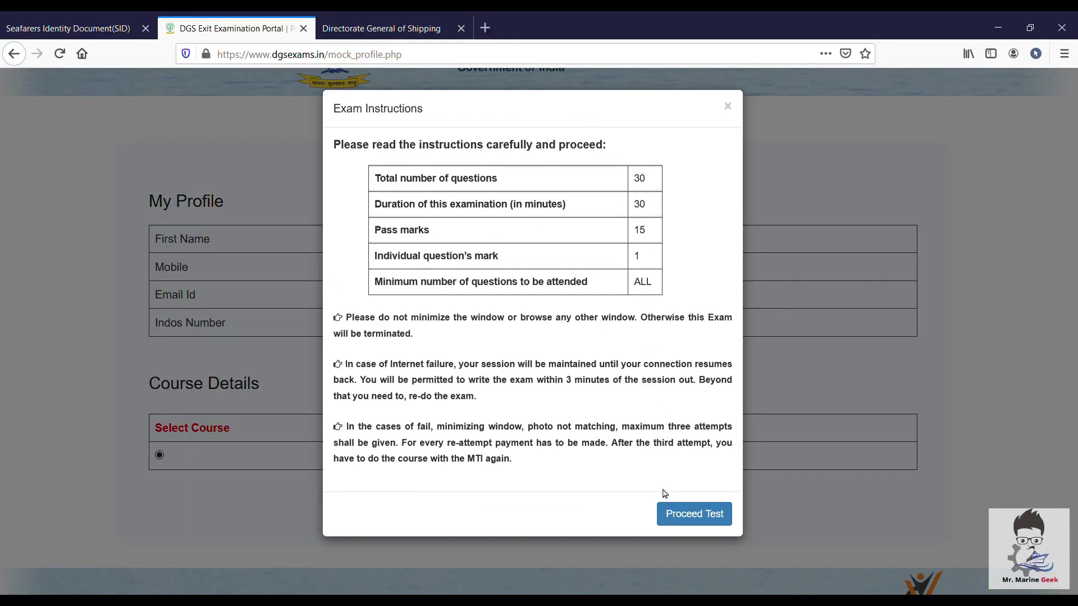
{"action": "left_click", "coordinate": [694, 514]}
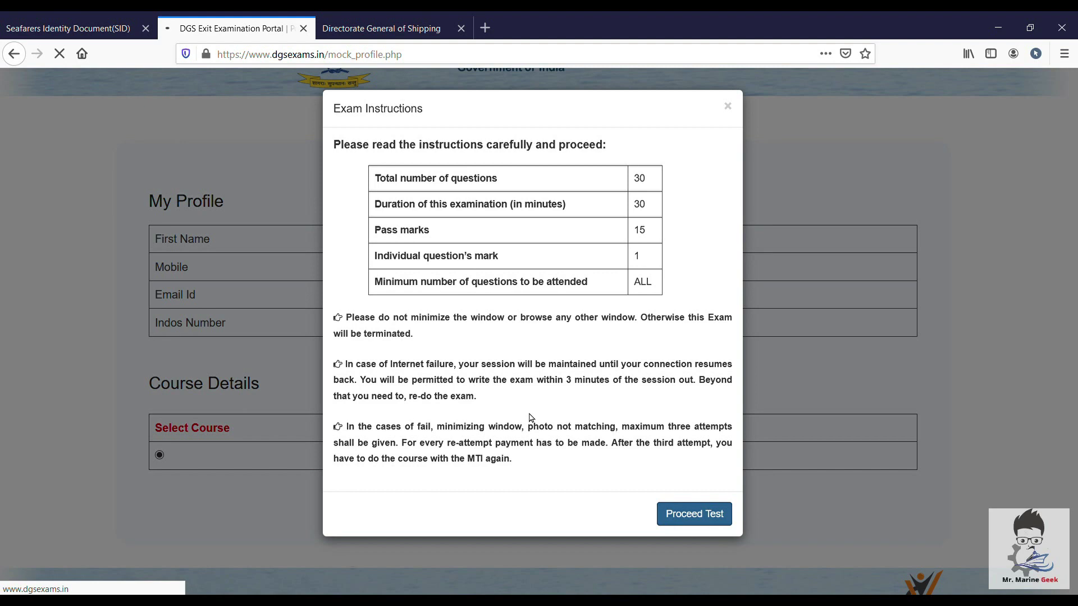
{"action": "left_click", "coordinate": [694, 515]}
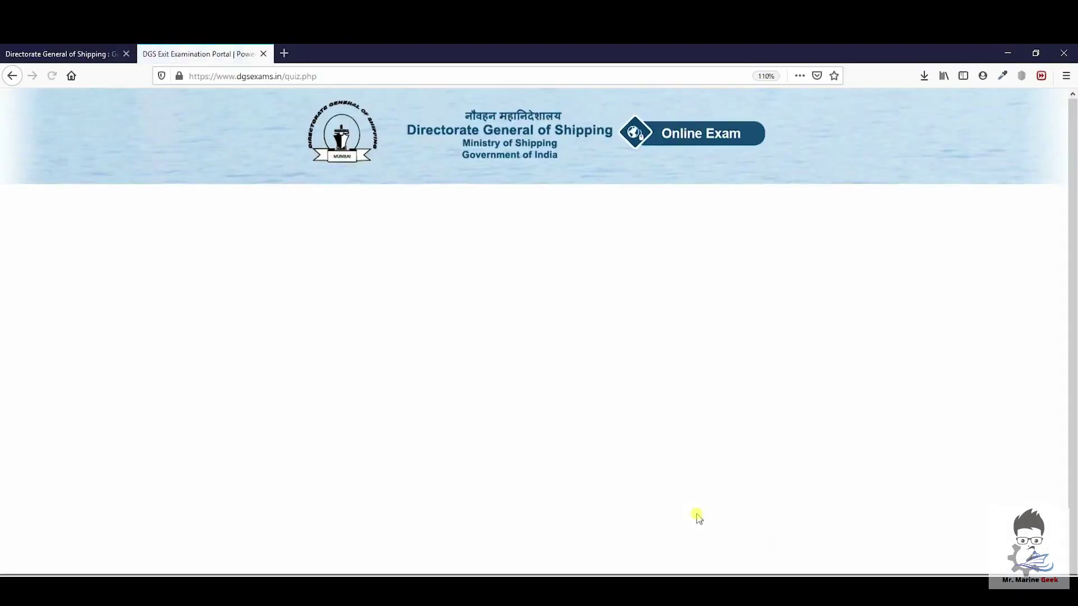
Step: Allow webcam access, tick the lighting and recording declaration, and capture the photo
{"action": "left_click", "coordinate": [226, 170]}
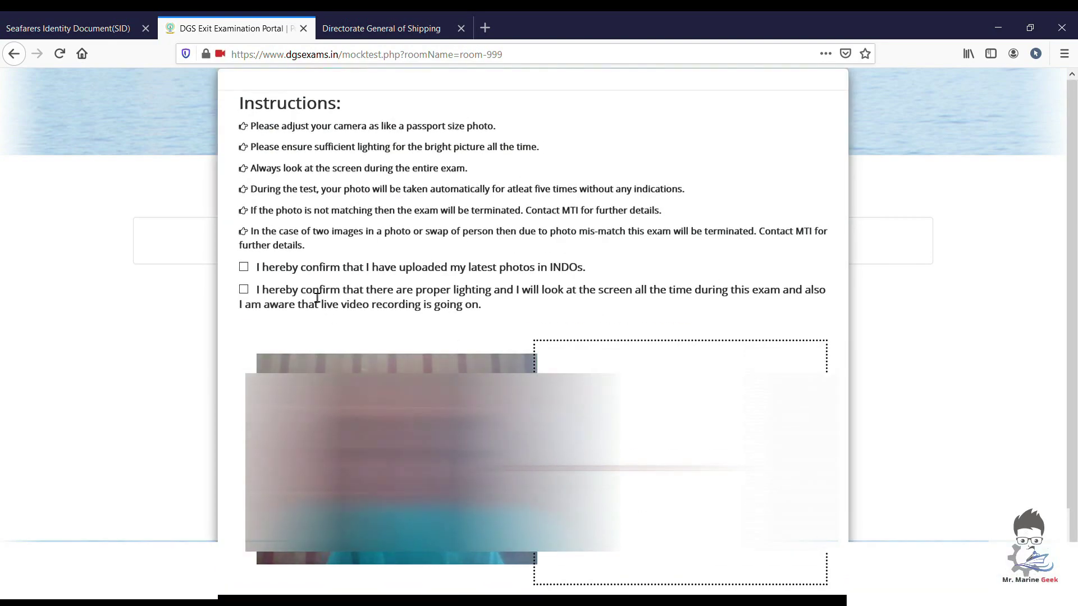
{"action": "left_click", "coordinate": [243, 290]}
{"action": "scroll", "coordinate": [534, 337], "scroll_direction": "down", "scroll_amount": 2}
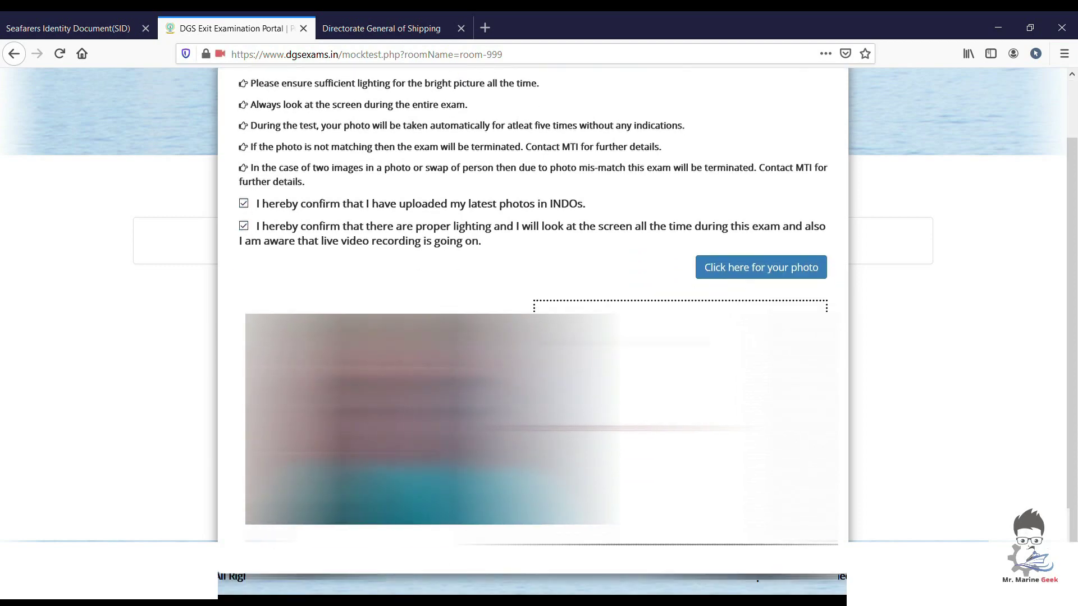
{"action": "left_click", "coordinate": [757, 267]}
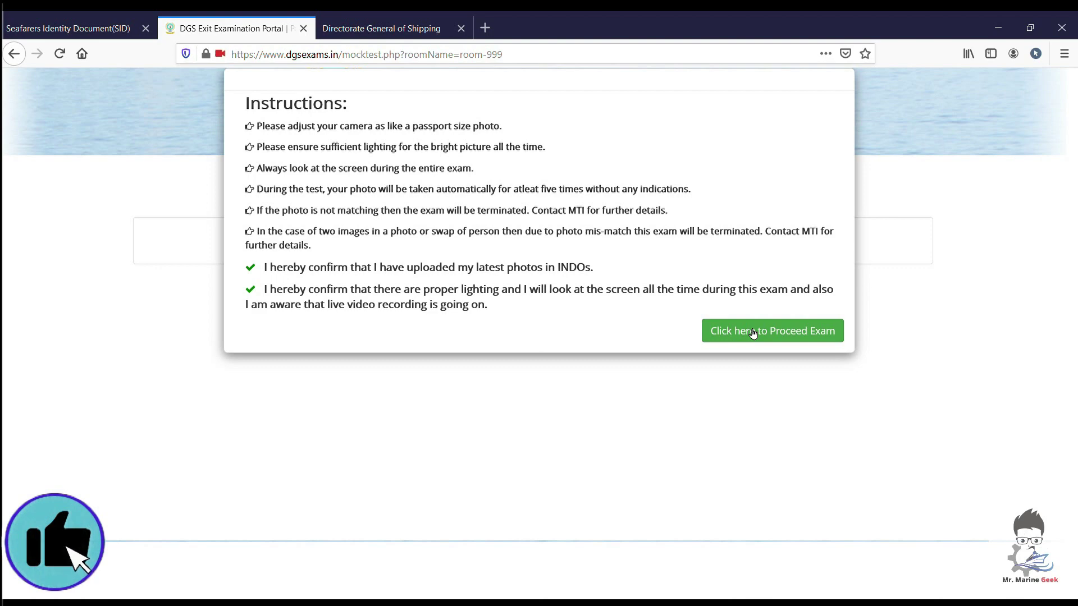
Step: Start the exam and answer question 1 with the second option and question 2 with the fourth
{"action": "left_click", "coordinate": [752, 332]}
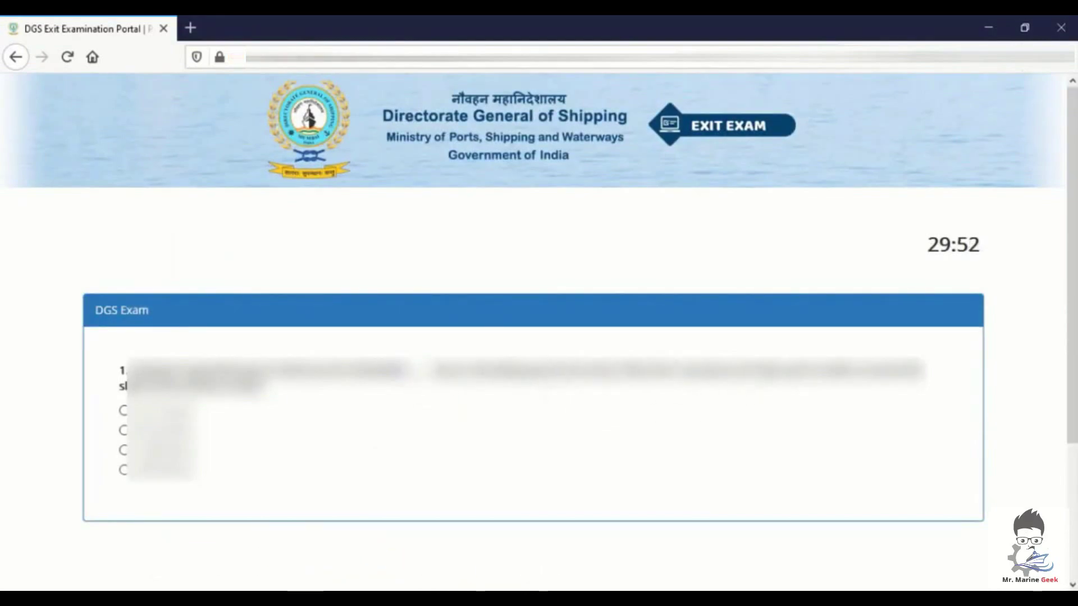
{"action": "left_click", "coordinate": [123, 430]}
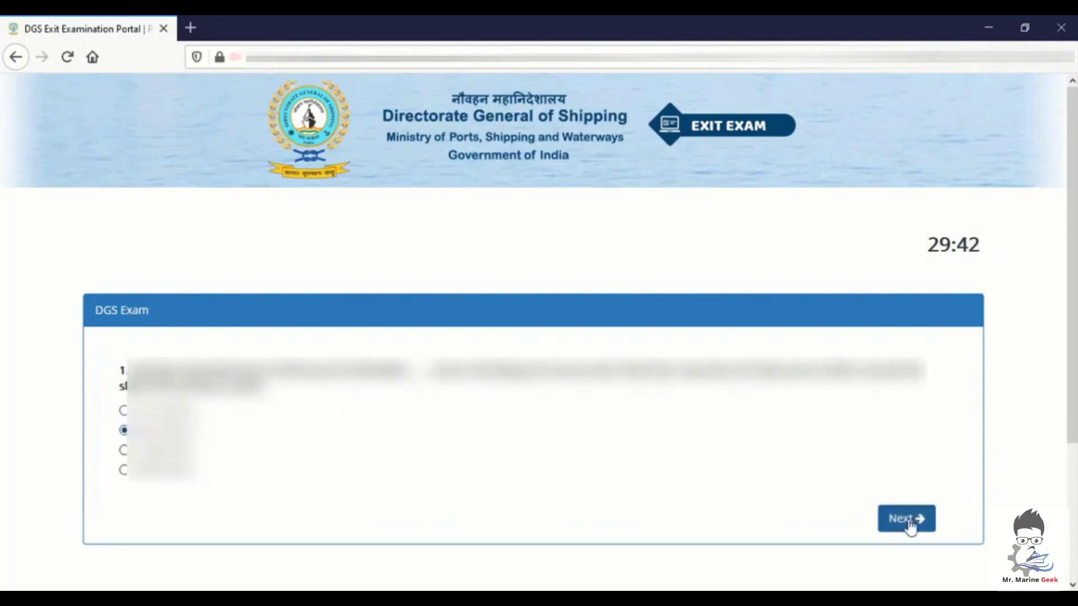
{"action": "left_click", "coordinate": [908, 523]}
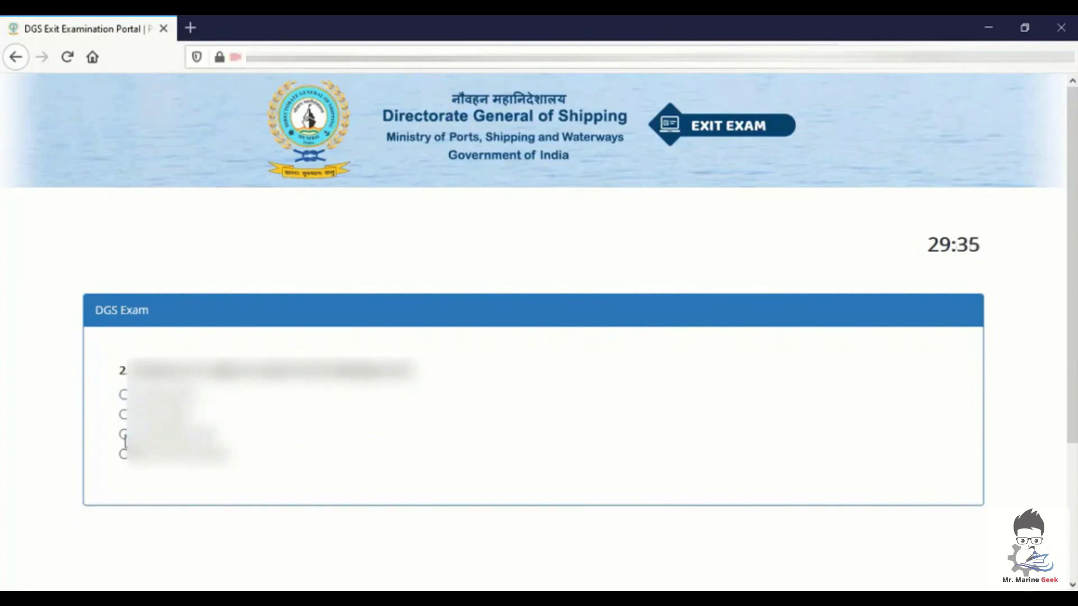
{"action": "left_click", "coordinate": [123, 453]}
{"action": "left_click", "coordinate": [896, 507]}
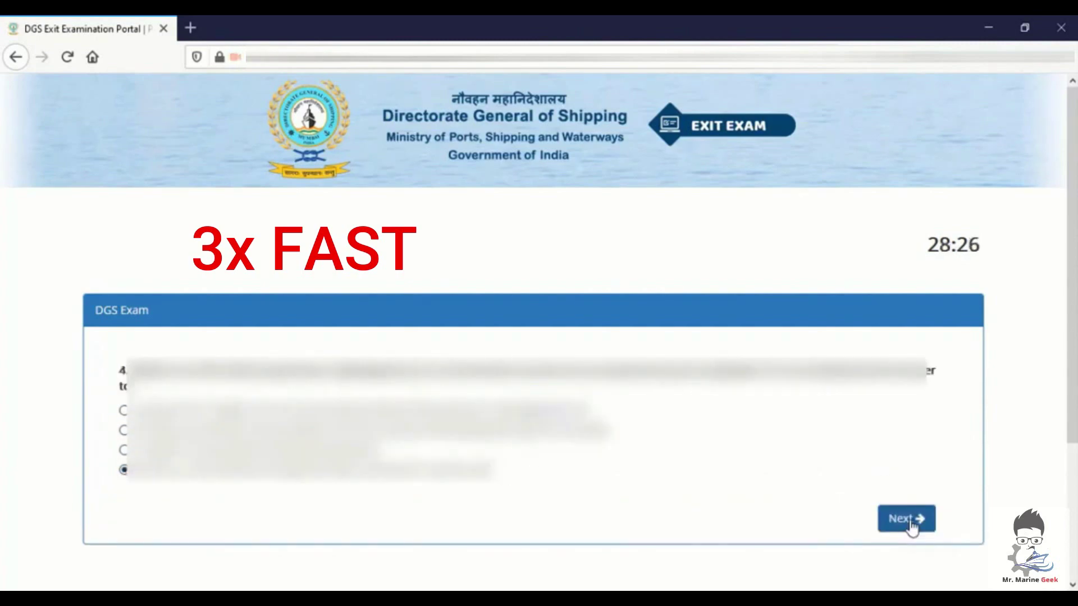
Step: Work through questions 4 to 14, answering 12, 13 and the third option on 14
{"action": "left_click", "coordinate": [909, 522]}
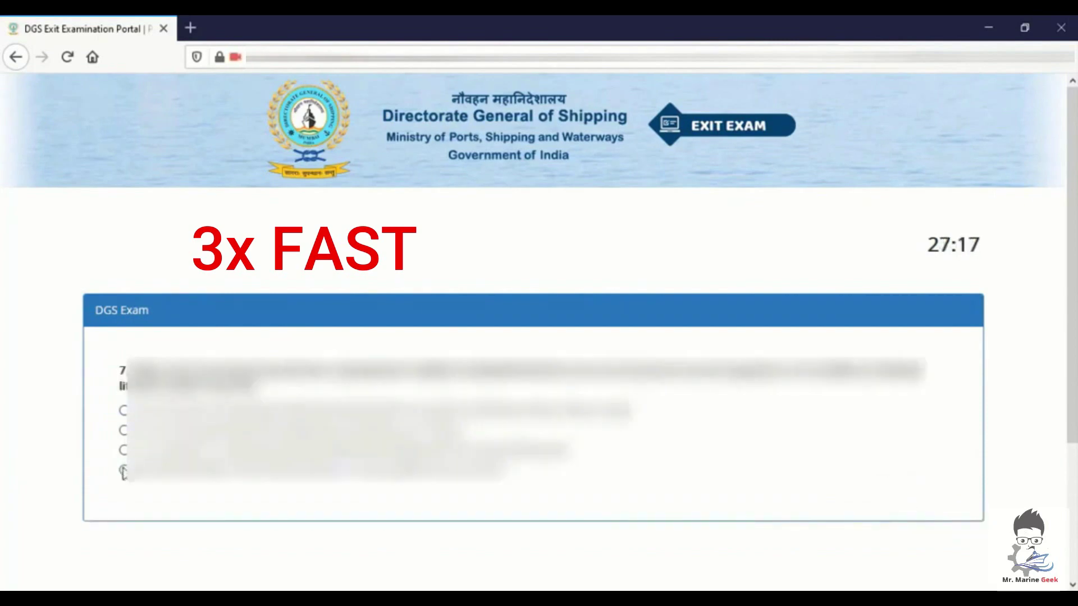
{"action": "left_click", "coordinate": [123, 471]}
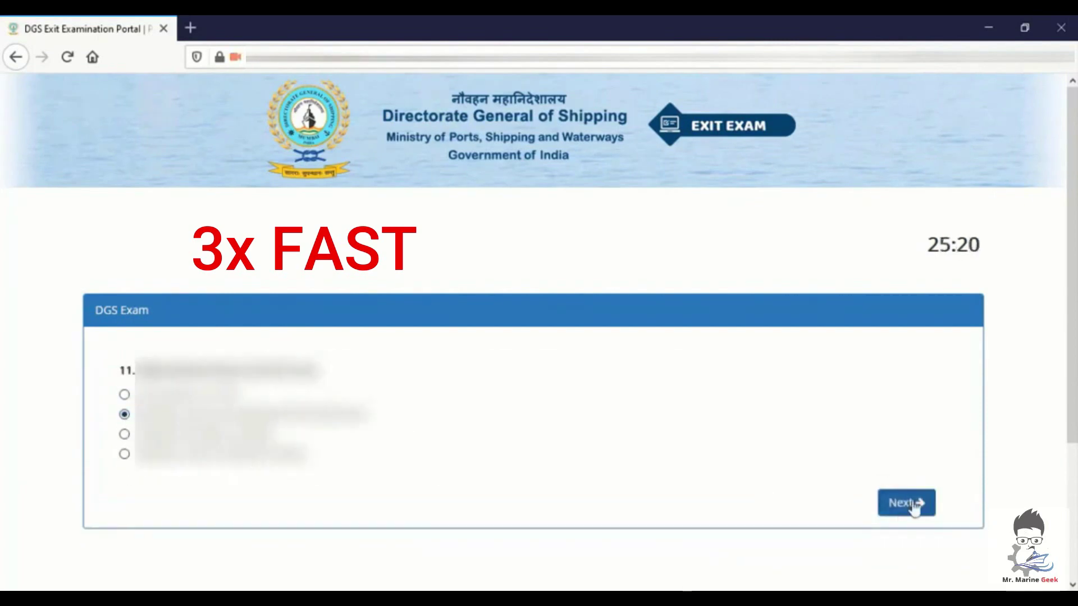
{"action": "left_click", "coordinate": [911, 508]}
{"action": "left_click", "coordinate": [124, 414]}
{"action": "left_click", "coordinate": [905, 503]}
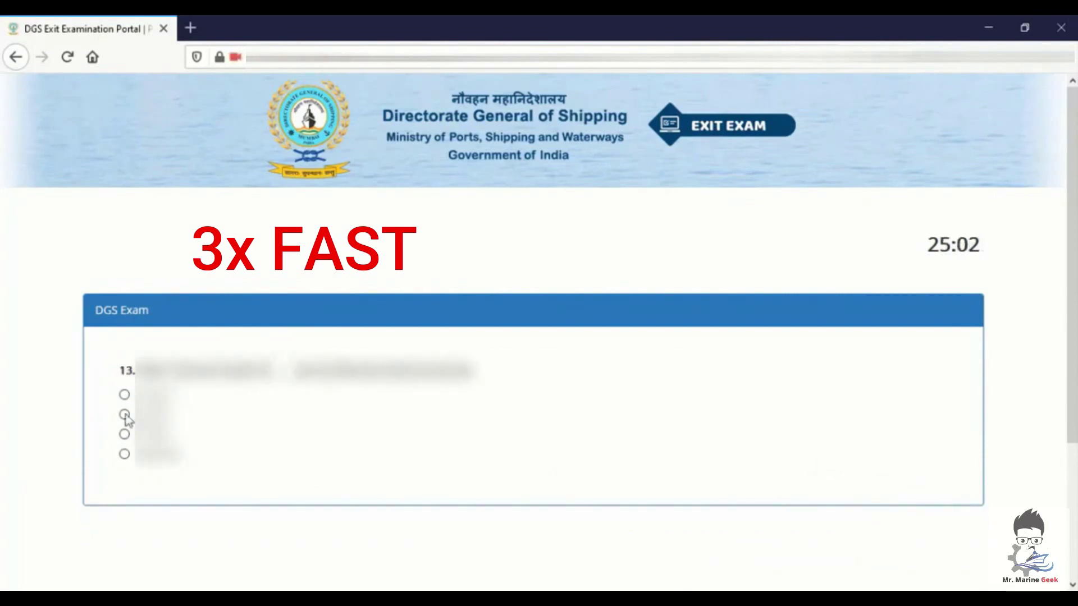
{"action": "left_click", "coordinate": [124, 414]}
{"action": "left_click", "coordinate": [906, 503]}
{"action": "left_click", "coordinate": [124, 434]}
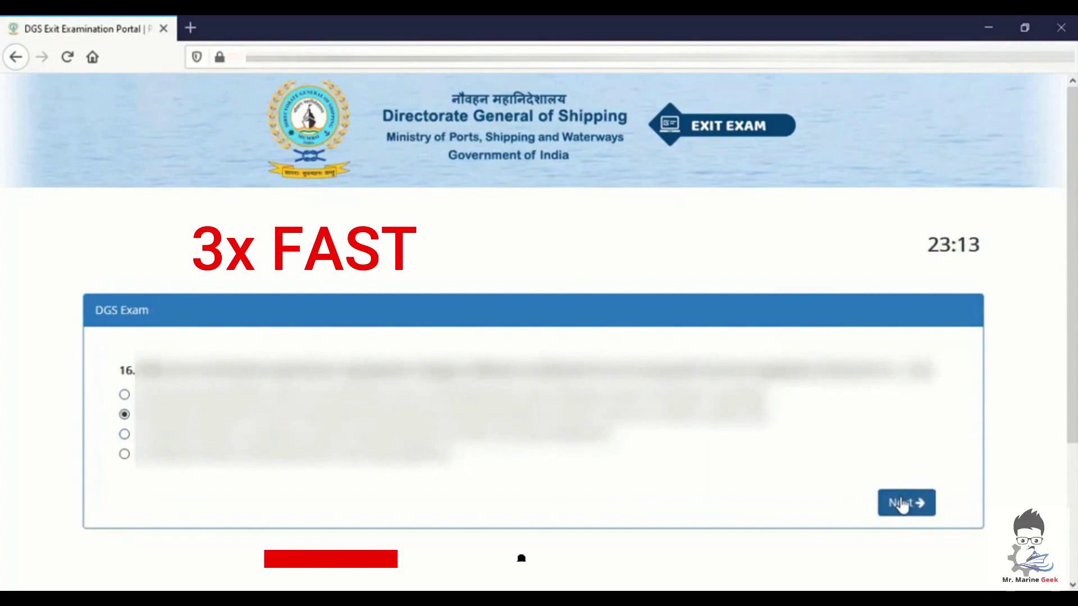
{"action": "left_click", "coordinate": [900, 502]}
Step: Answer questions 17 through 22, choosing the first option on 19 and third on 22
{"action": "left_click", "coordinate": [124, 410]}
{"action": "left_click", "coordinate": [904, 515]}
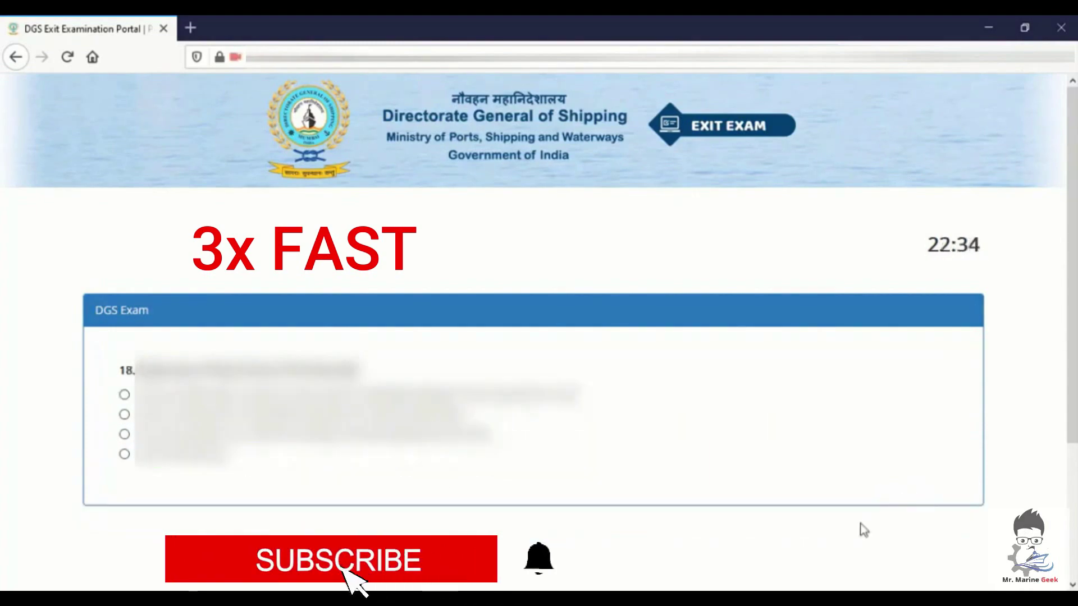
{"action": "left_click", "coordinate": [124, 452]}
{"action": "left_click", "coordinate": [904, 503]}
{"action": "left_click", "coordinate": [124, 395]}
{"action": "left_click", "coordinate": [906, 503]}
{"action": "left_click", "coordinate": [906, 503]}
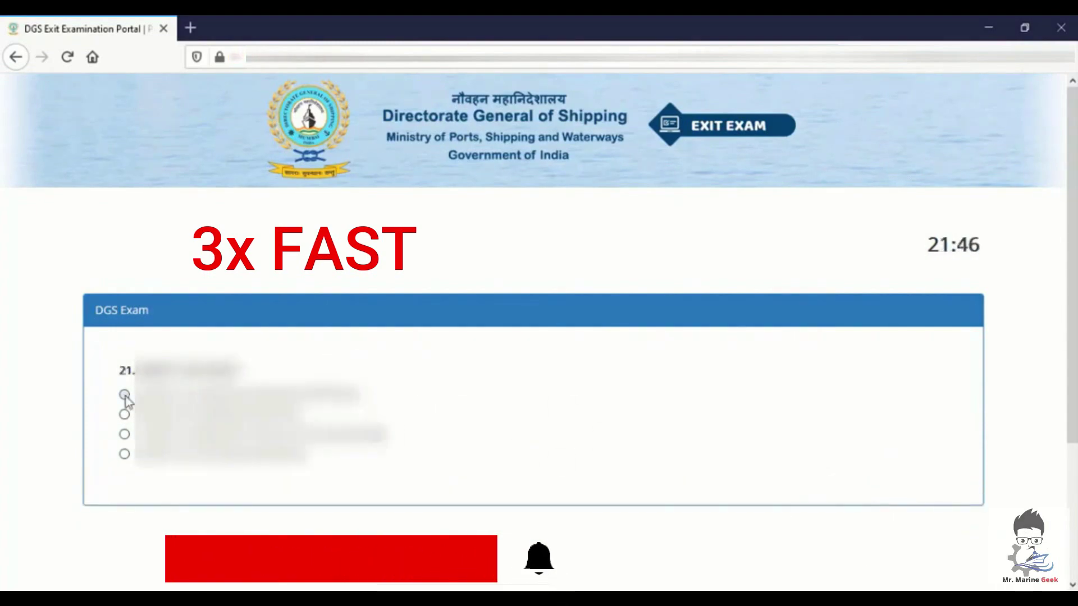
{"action": "left_click", "coordinate": [906, 503]}
{"action": "left_click", "coordinate": [124, 433]}
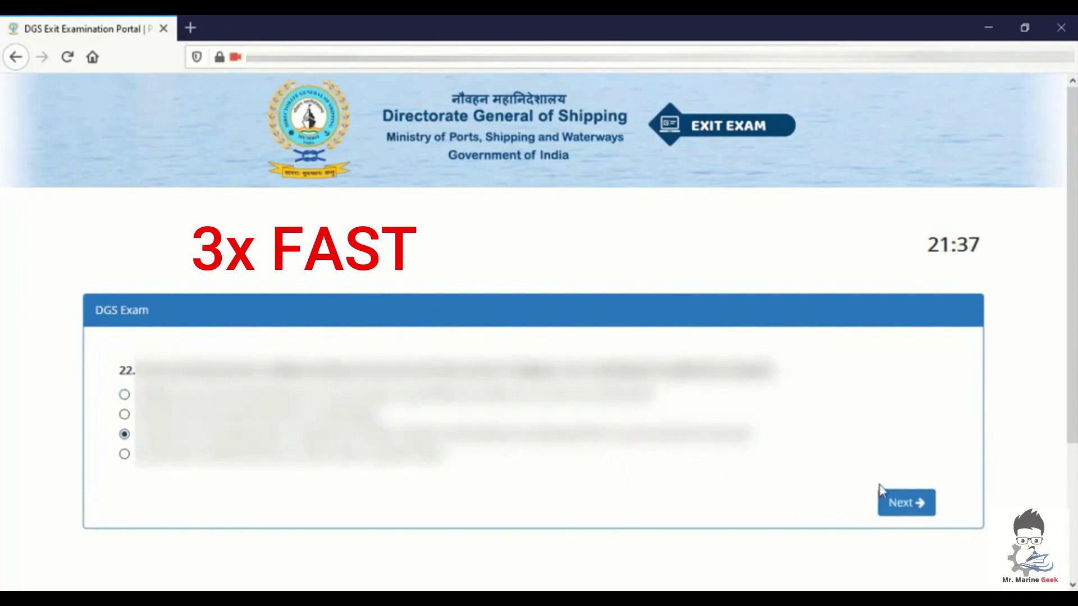
Step: Answer questions 23 through 30, ending with the second option on questions 29 and 30
{"action": "left_click", "coordinate": [881, 493]}
{"action": "left_click", "coordinate": [124, 434]}
{"action": "left_click", "coordinate": [905, 503]}
{"action": "left_click", "coordinate": [124, 454]}
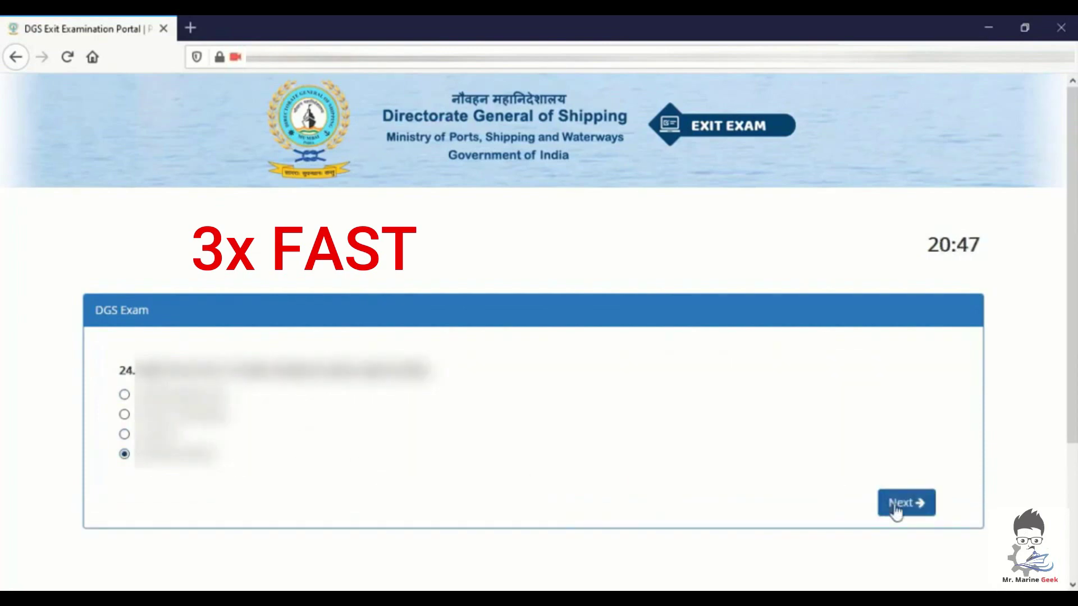
{"action": "left_click", "coordinate": [895, 511]}
{"action": "left_click", "coordinate": [124, 434]}
{"action": "left_click", "coordinate": [124, 395]}
{"action": "left_click", "coordinate": [124, 414]}
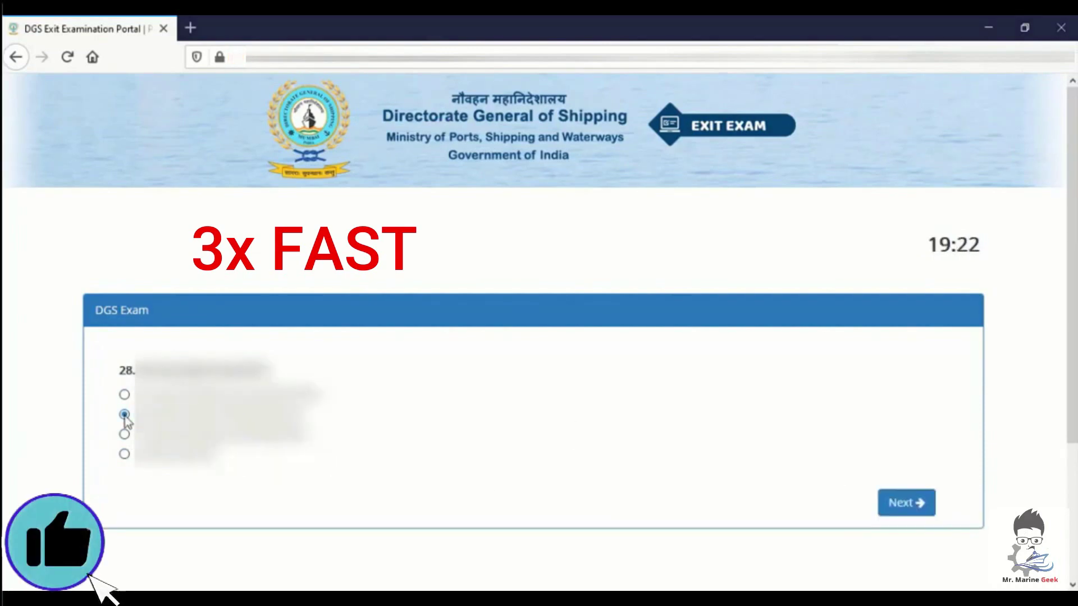
{"action": "left_click", "coordinate": [898, 503]}
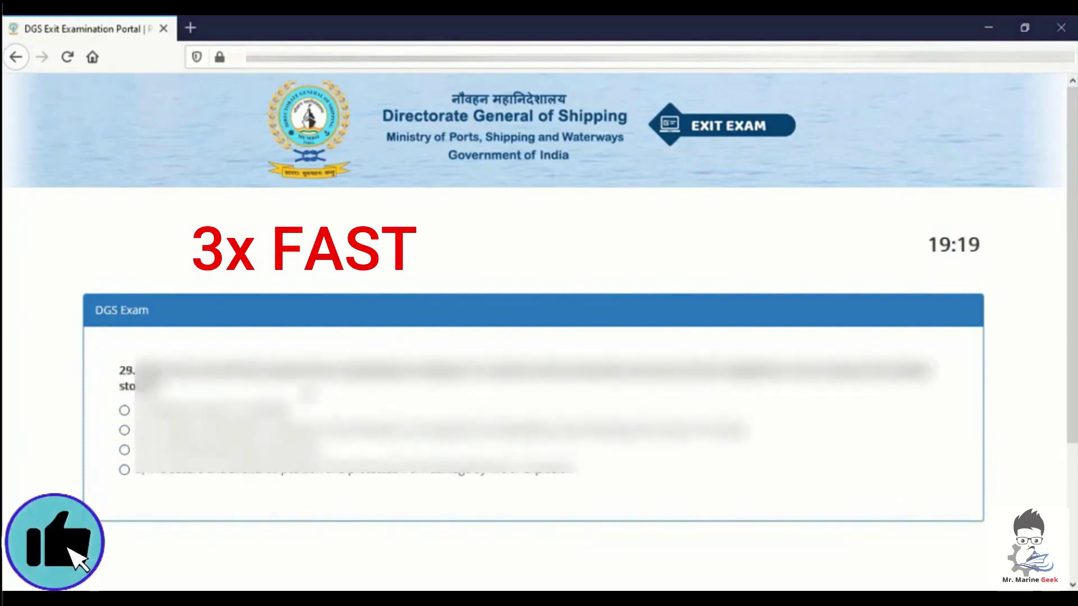
{"action": "left_click", "coordinate": [124, 430]}
{"action": "left_click", "coordinate": [898, 505]}
{"action": "left_click", "coordinate": [124, 430]}
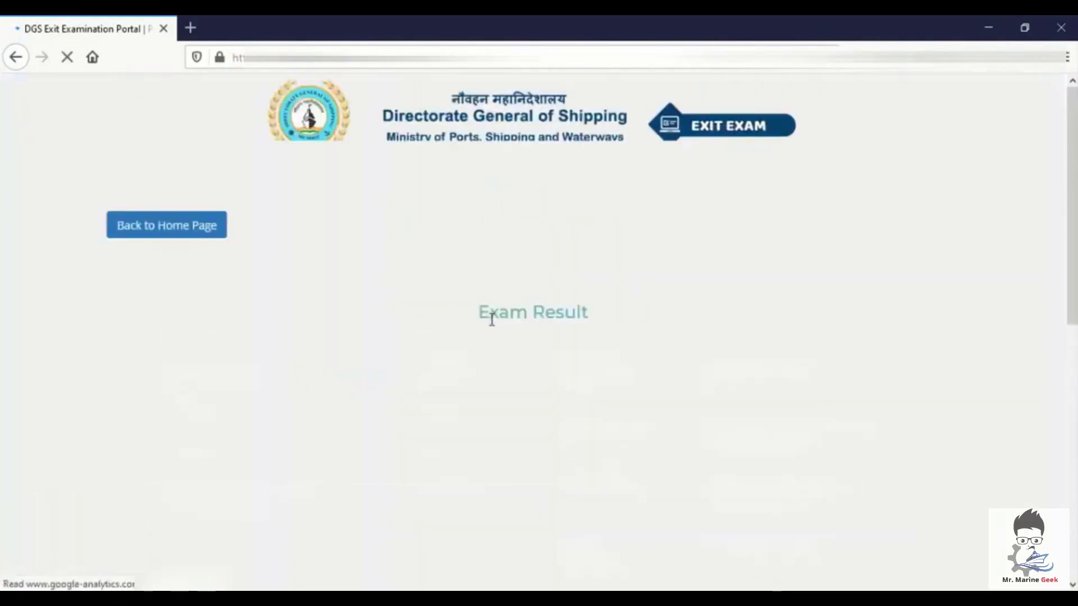
Step: Scroll down to read the Exam Summary table and Fail result box, then scroll back up
{"action": "scroll", "coordinate": [539, 331], "scroll_direction": "down", "scroll_amount": 5}
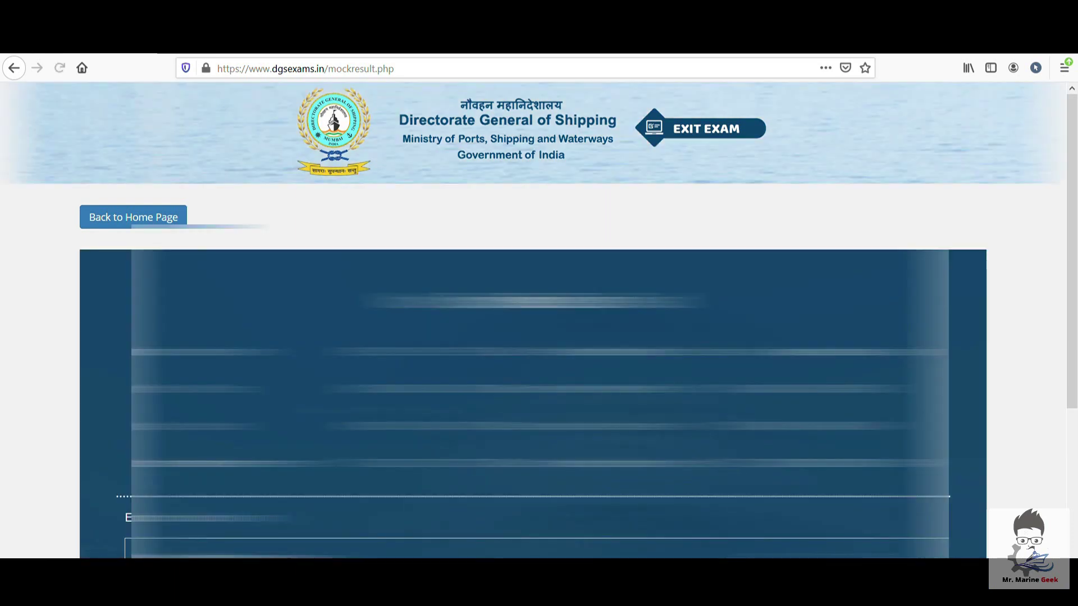
{"action": "scroll", "coordinate": [376, 412], "scroll_direction": "down", "scroll_amount": 3}
{"action": "scroll", "coordinate": [372, 409], "scroll_direction": "down", "scroll_amount": 3}
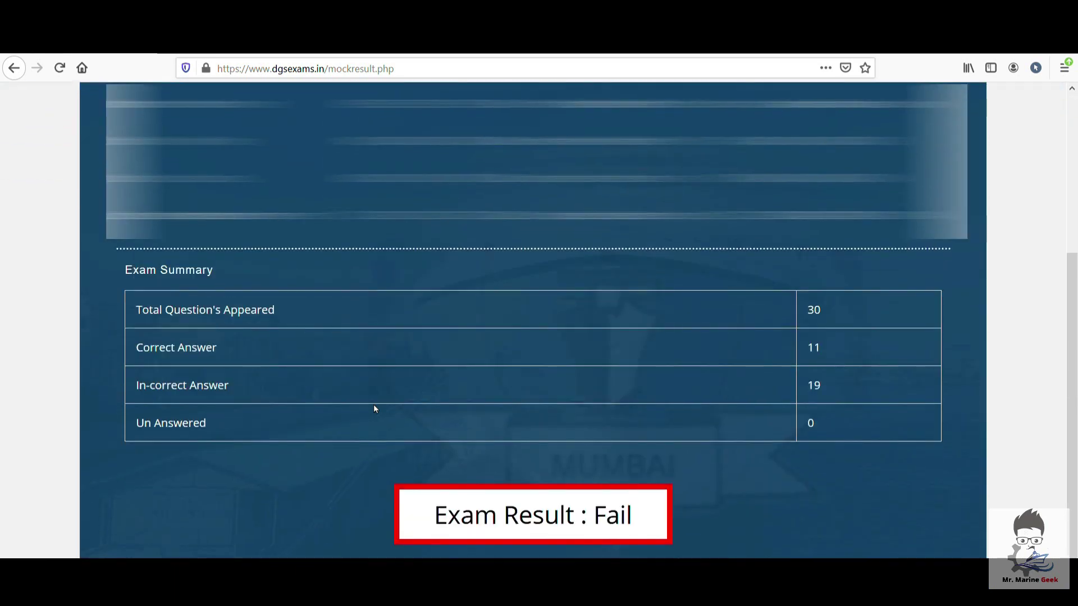
{"action": "scroll", "coordinate": [373, 408], "scroll_direction": "down", "scroll_amount": 1}
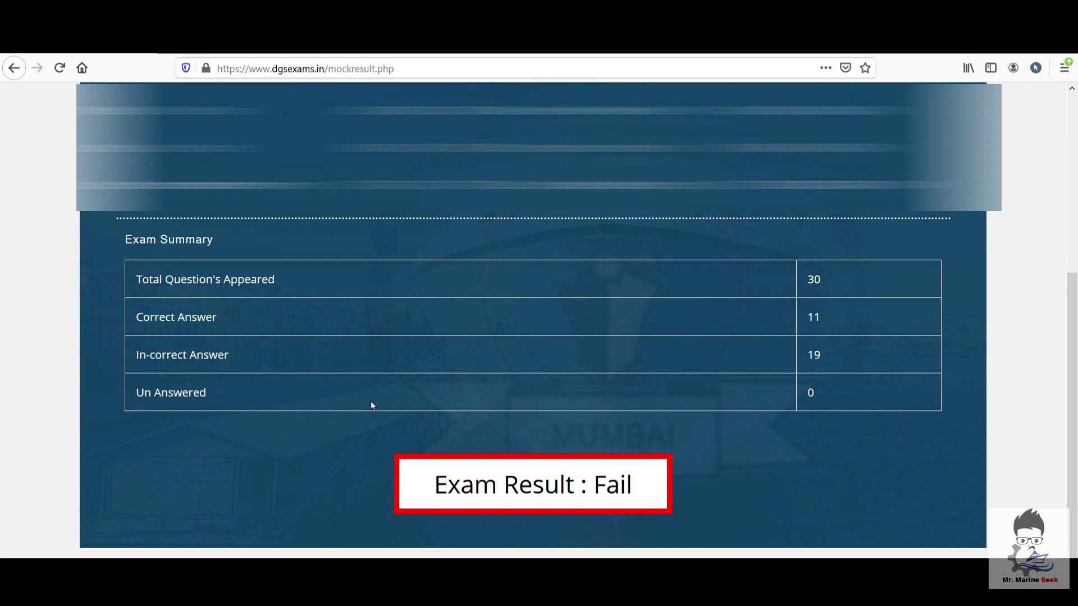
{"action": "scroll", "coordinate": [371, 400], "scroll_direction": "up", "scroll_amount": 10}
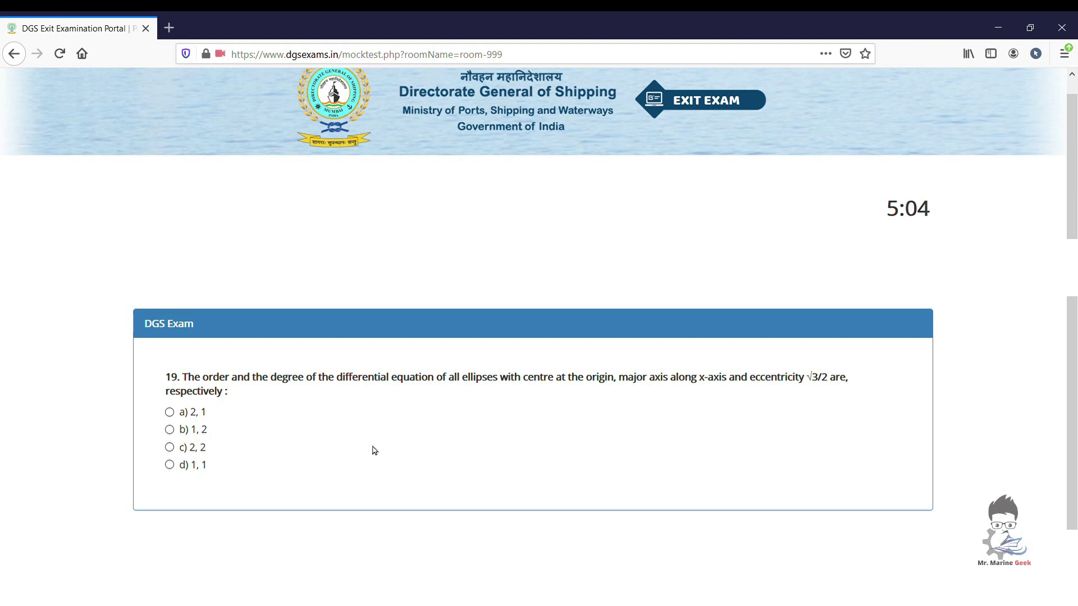
Step: Answer questions 19–22: b) 1, 2; Soldier; glass and pitch; 45(1+√3)
{"action": "left_click", "coordinate": [170, 430]}
{"action": "left_click", "coordinate": [867, 508]}
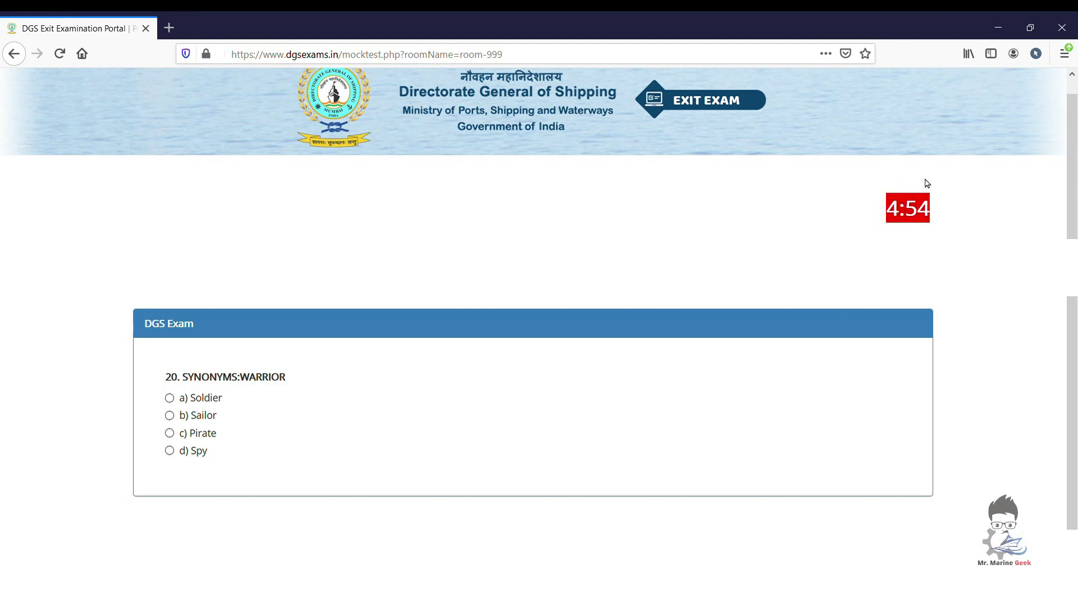
{"action": "left_click", "coordinate": [169, 398]}
{"action": "left_click", "coordinate": [874, 508]}
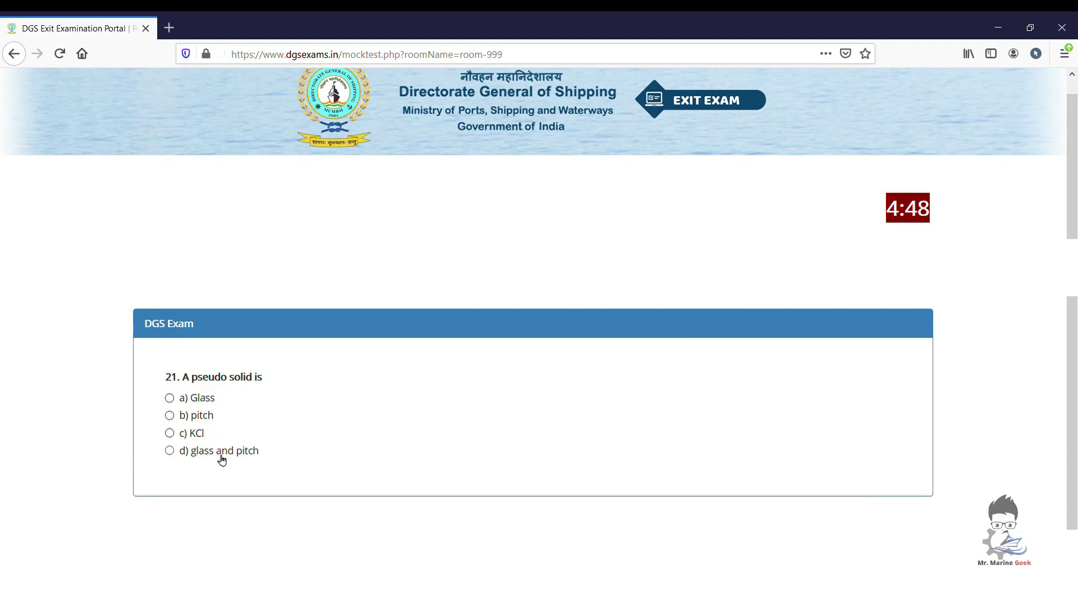
{"action": "left_click", "coordinate": [169, 450]}
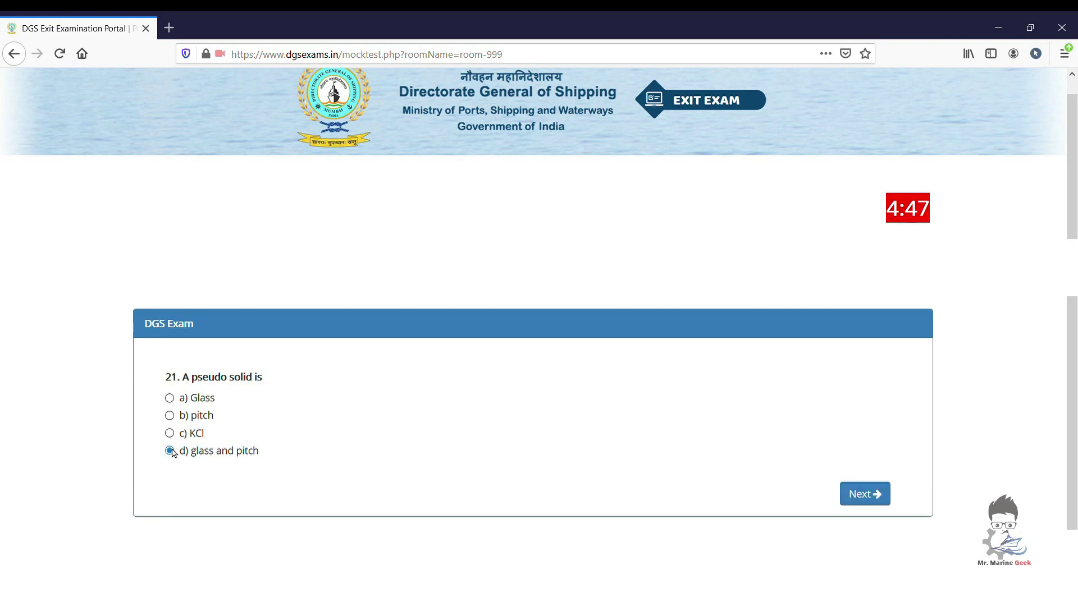
{"action": "left_click", "coordinate": [864, 494]}
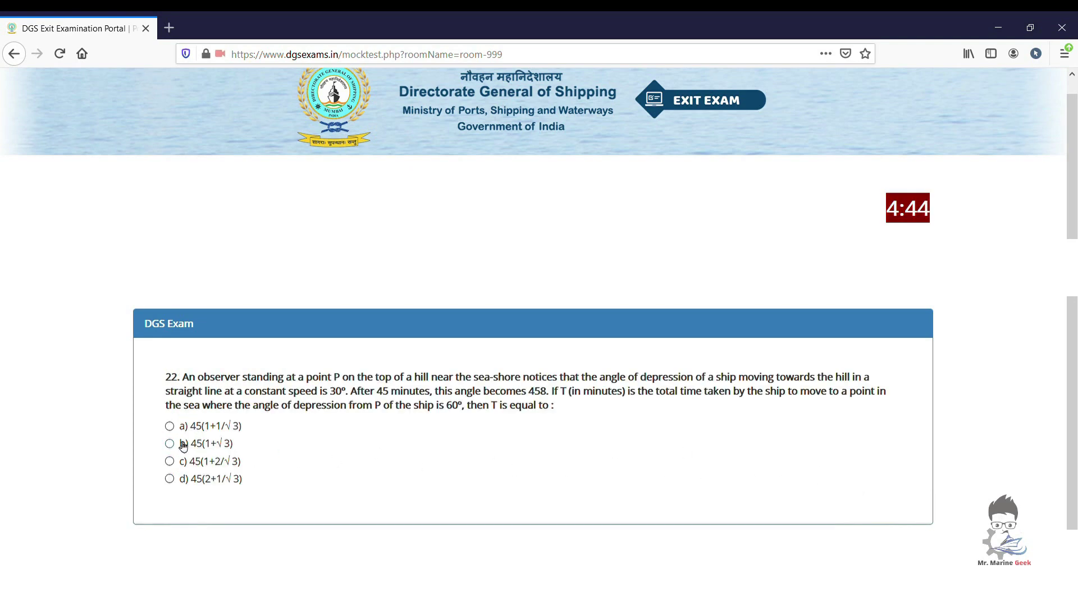
{"action": "left_click", "coordinate": [169, 444]}
{"action": "left_click", "coordinate": [877, 524]}
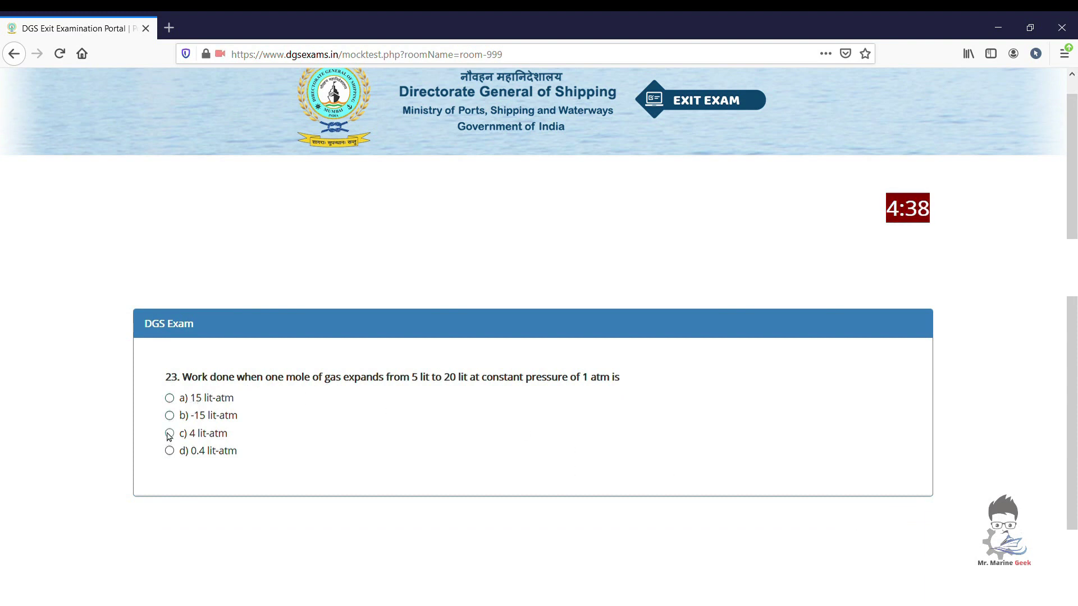
Step: Answer questions 23–27: 0.4 lit-atm, John, To give false alarm, 1/3 log7, and 3
{"action": "left_click", "coordinate": [170, 452]}
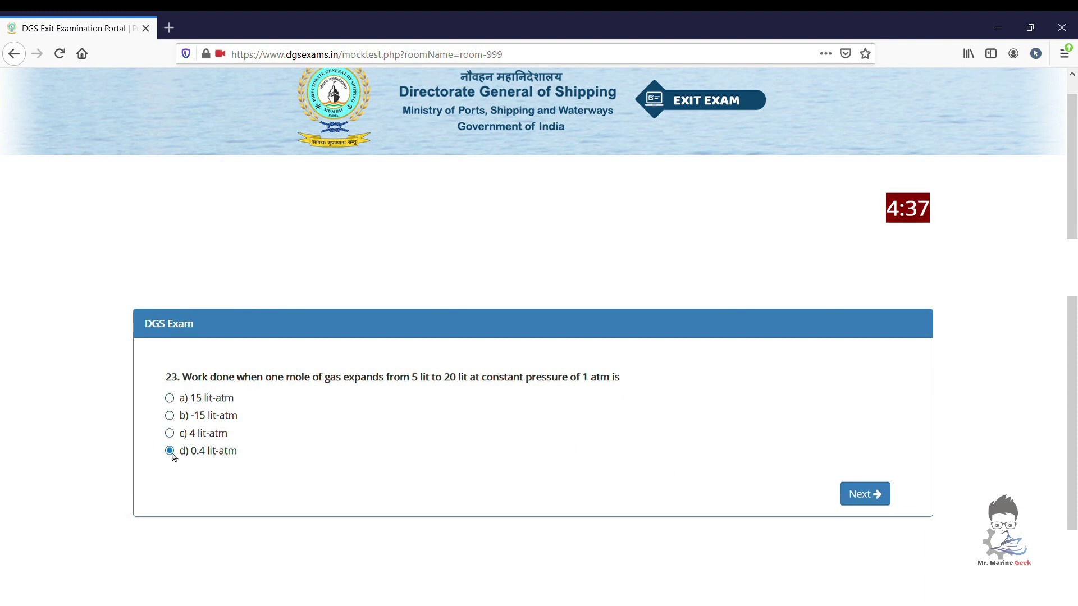
{"action": "left_click", "coordinate": [875, 494]}
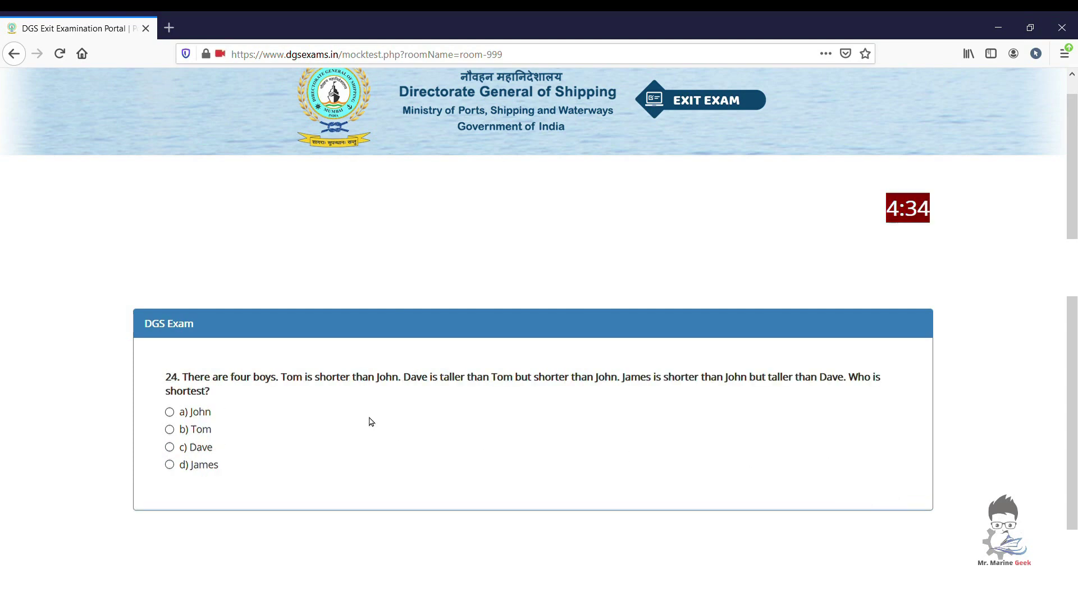
{"action": "left_click", "coordinate": [170, 411]}
{"action": "left_click", "coordinate": [863, 508]}
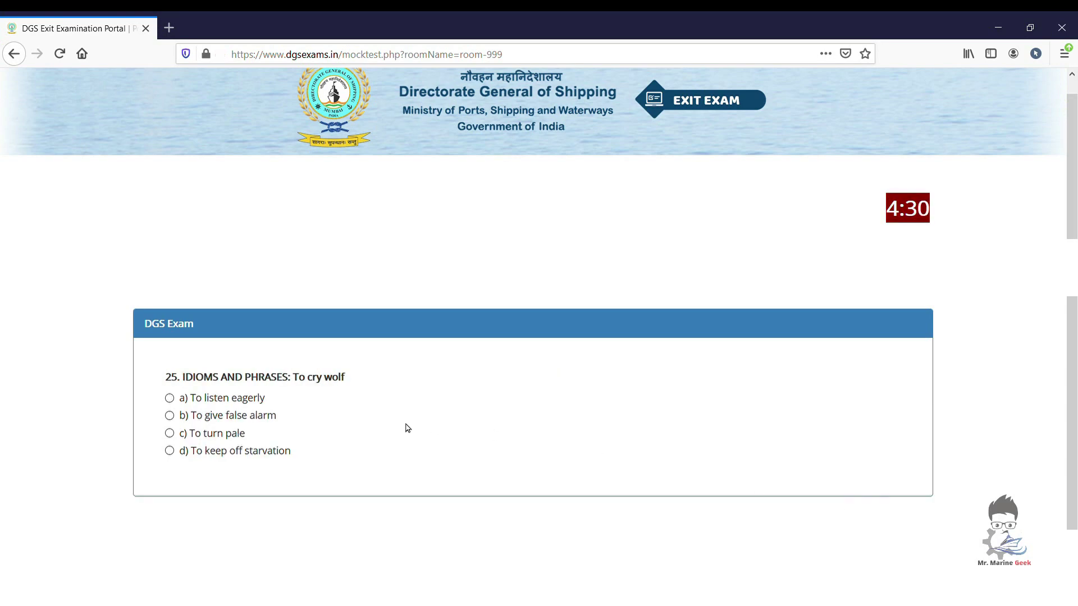
{"action": "left_click", "coordinate": [181, 418]}
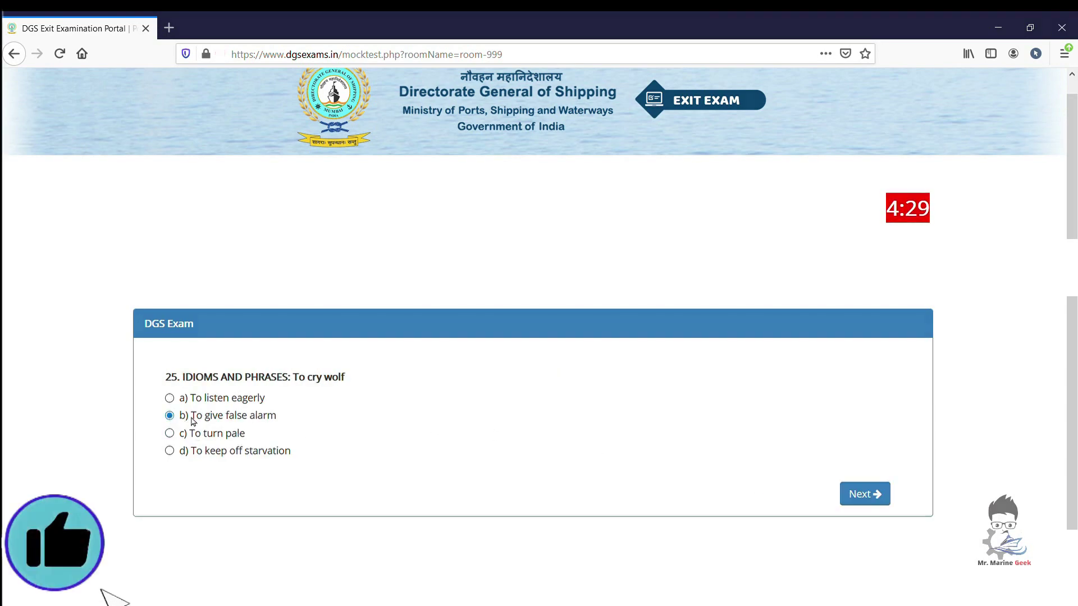
{"action": "left_click", "coordinate": [875, 496]}
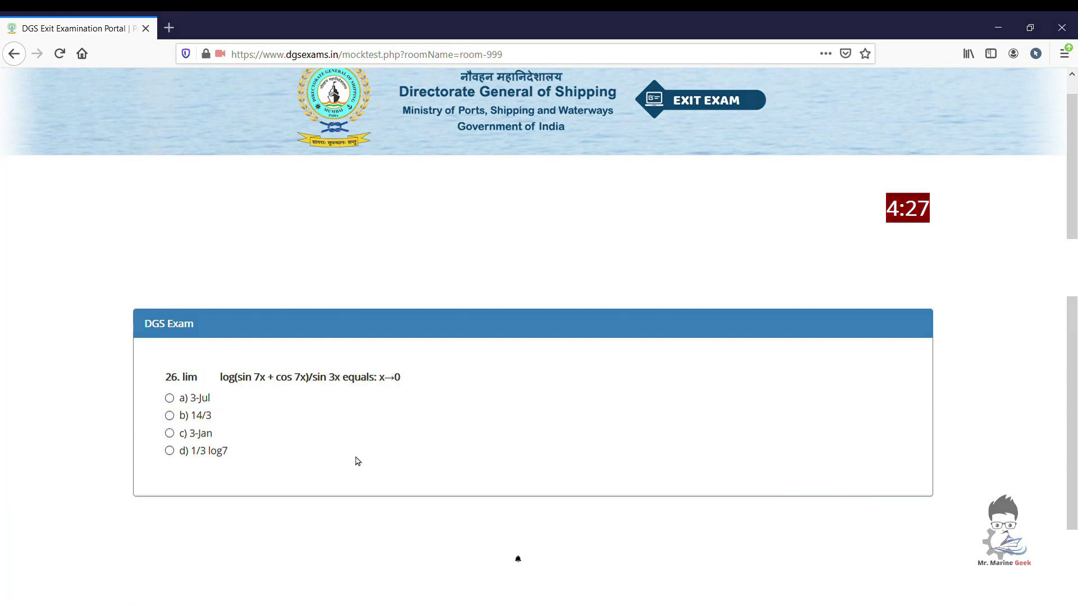
{"action": "left_click", "coordinate": [170, 451]}
{"action": "left_click", "coordinate": [865, 494]}
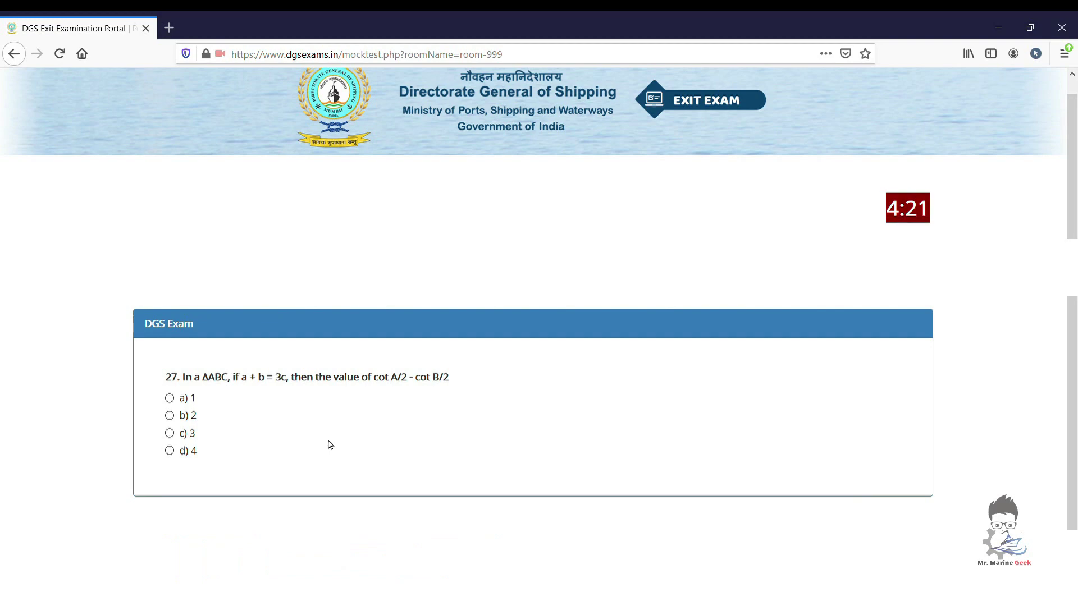
{"action": "left_click", "coordinate": [169, 433]}
{"action": "left_click", "coordinate": [861, 490]}
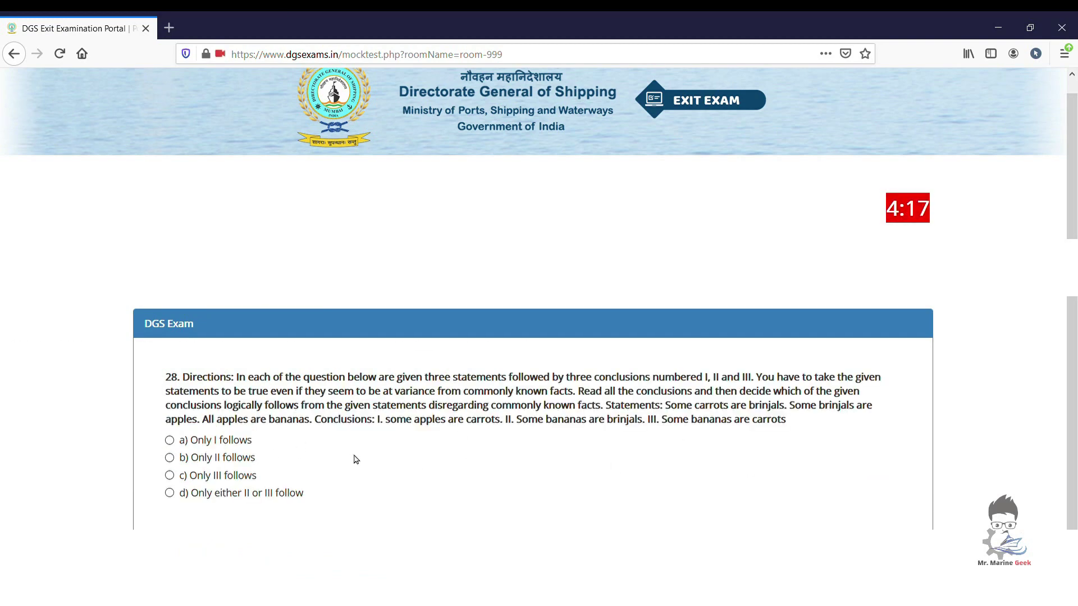